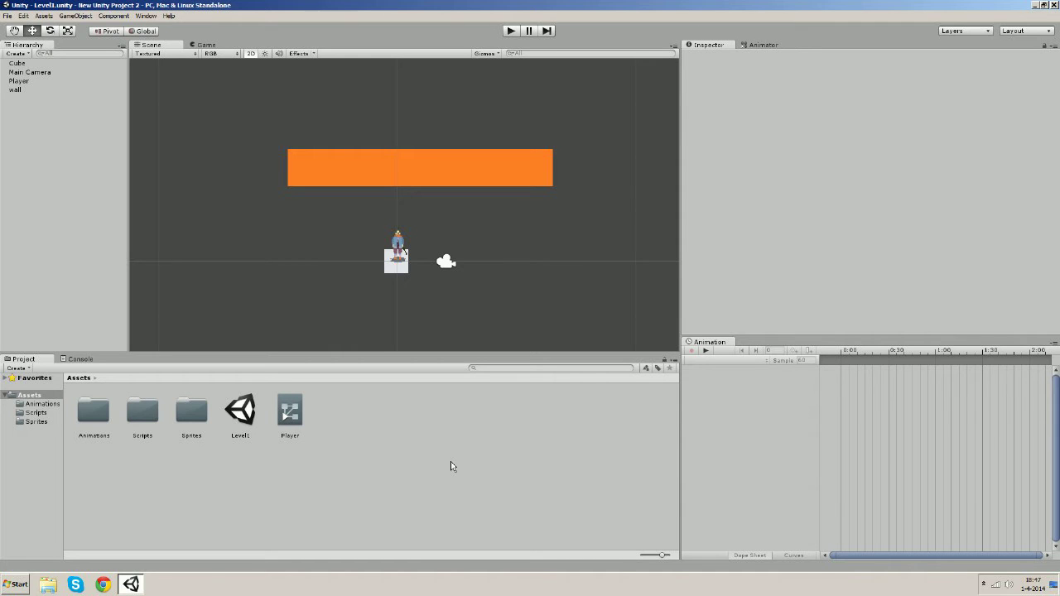
# - Play-test the level by walking the player along the lower and upper edges of the orange wall, and end the test
pyautogui.click(511, 31)
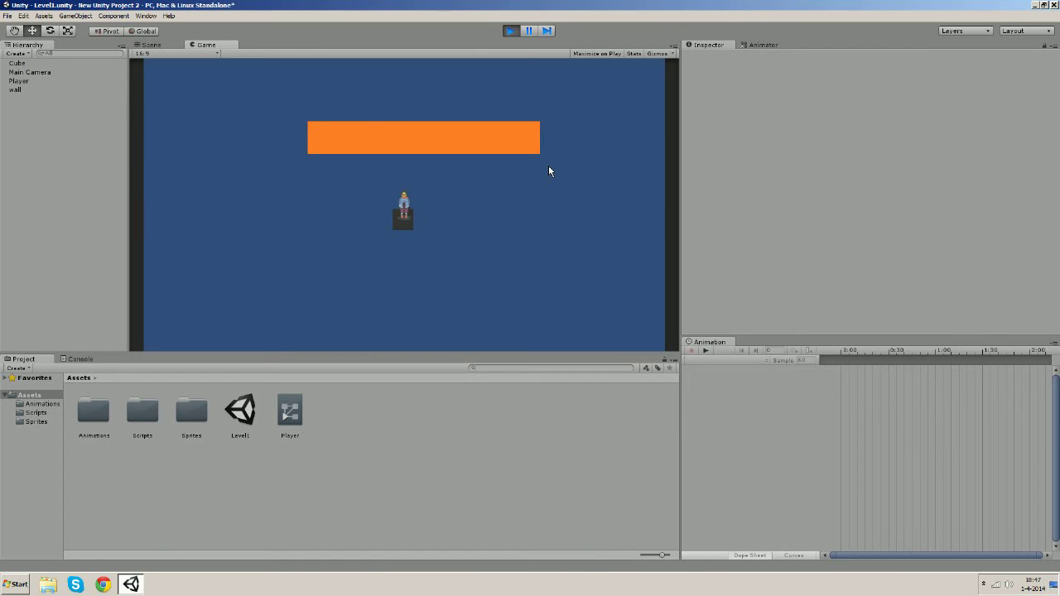
pyautogui.press('d')
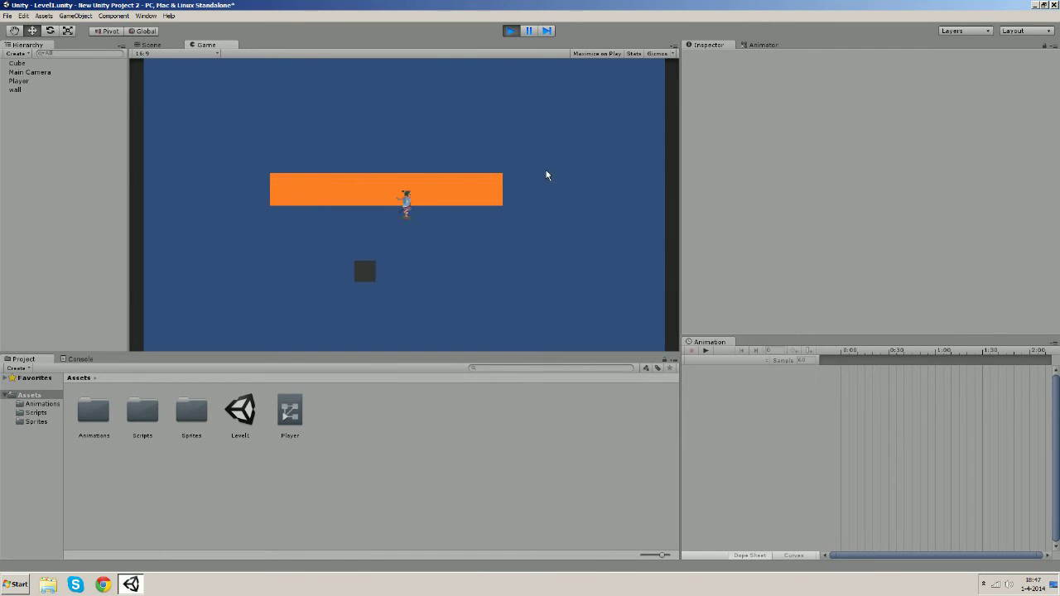
pyautogui.press('a')
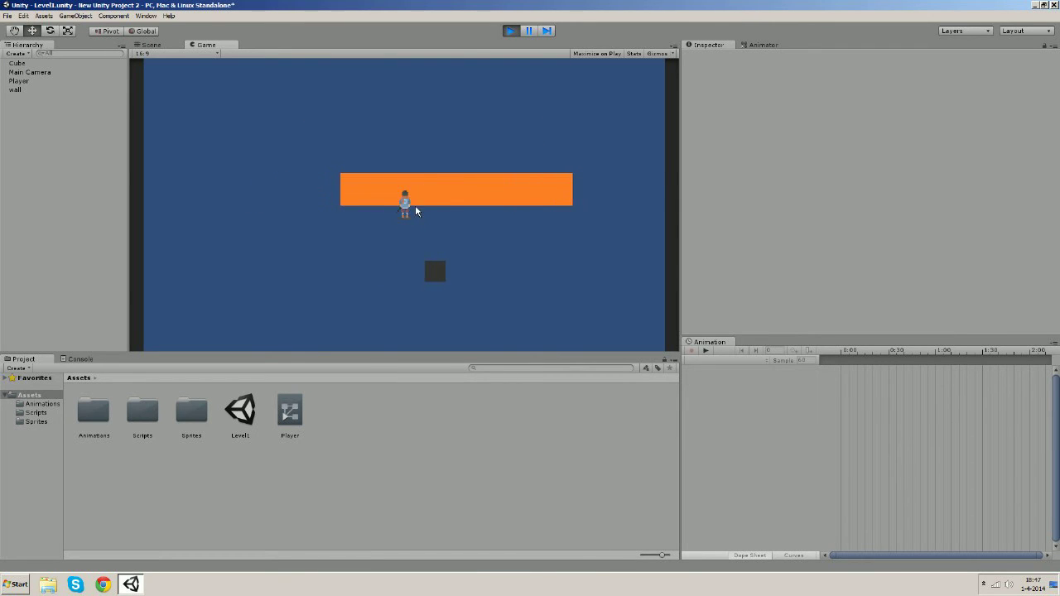
pyautogui.press('Right')
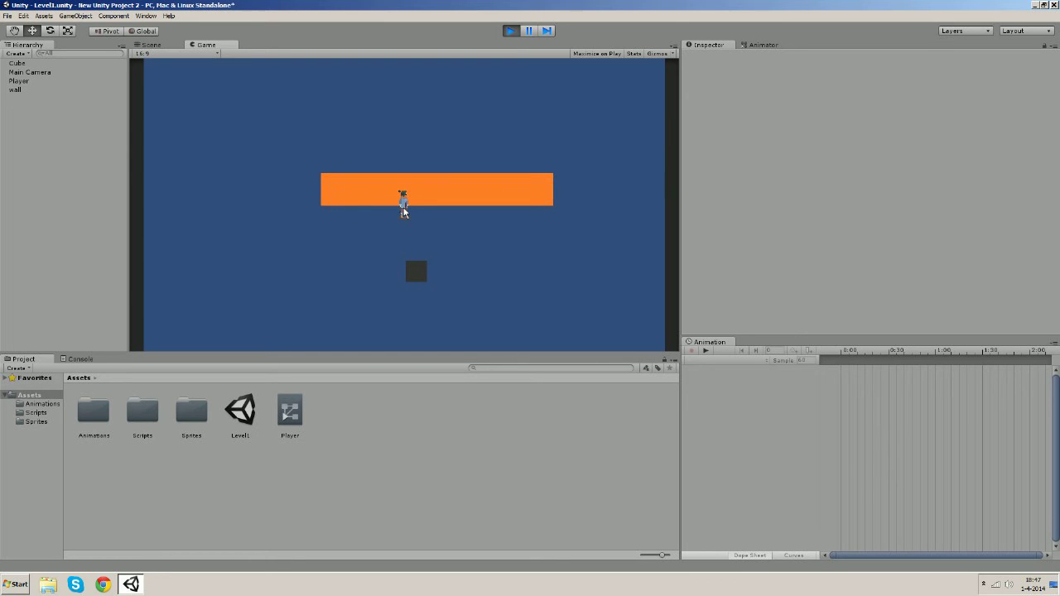
pyautogui.press('Left')
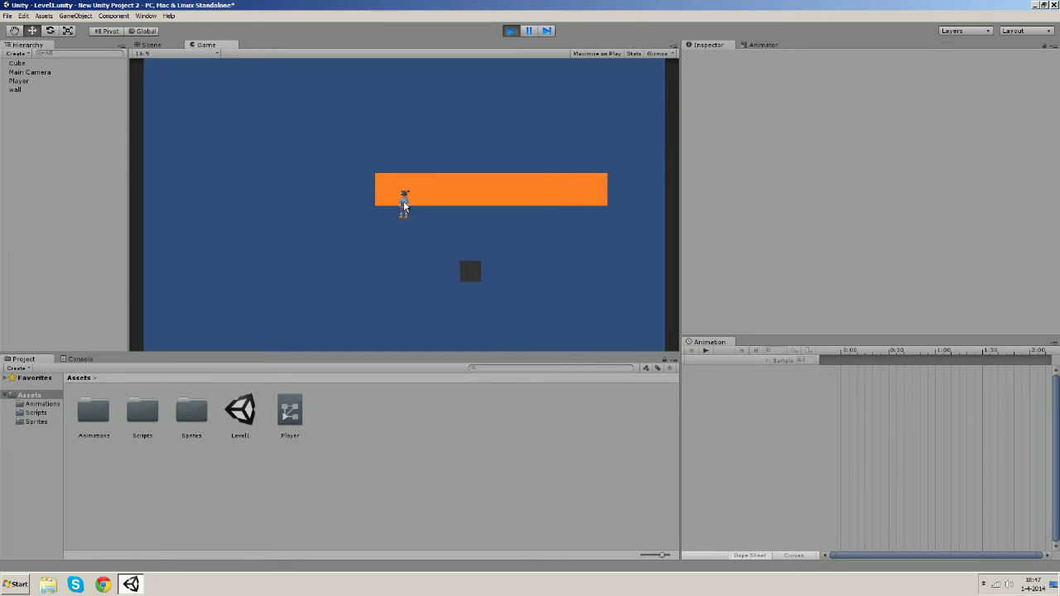
pyautogui.press('Right')
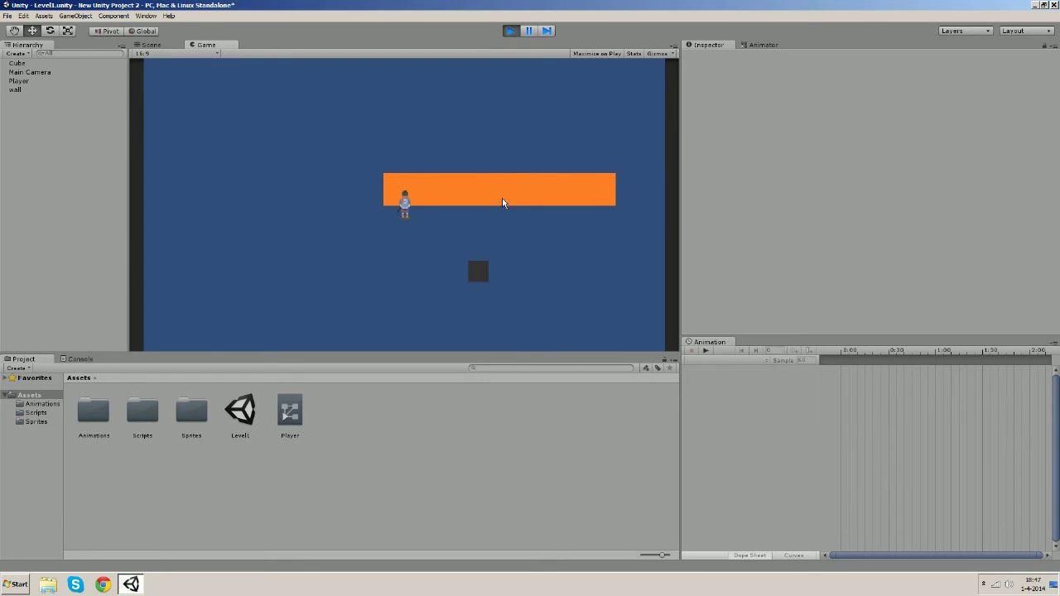
pyautogui.press('space')
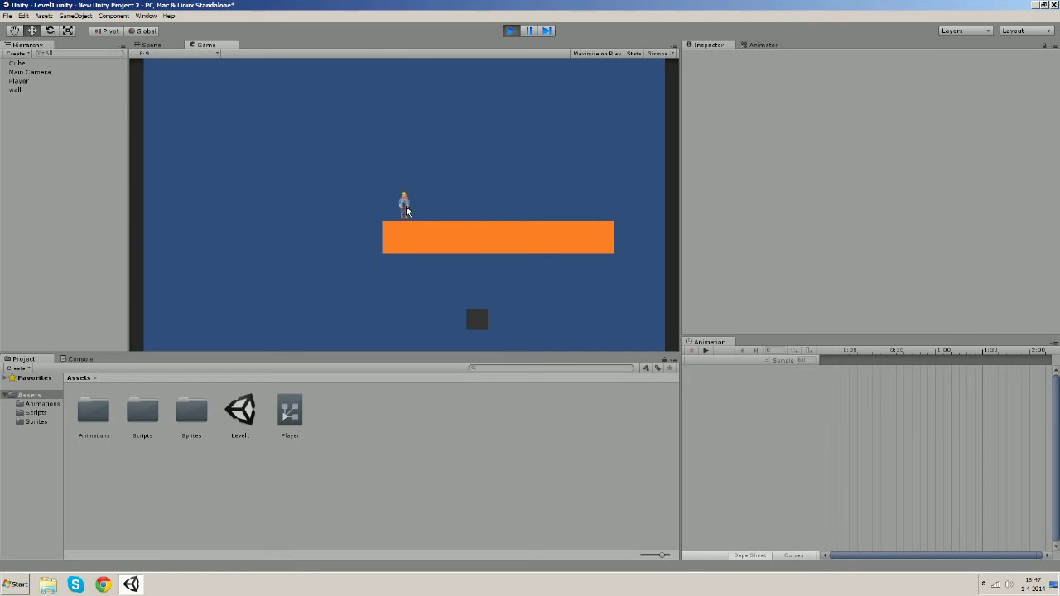
pyautogui.press('Right')
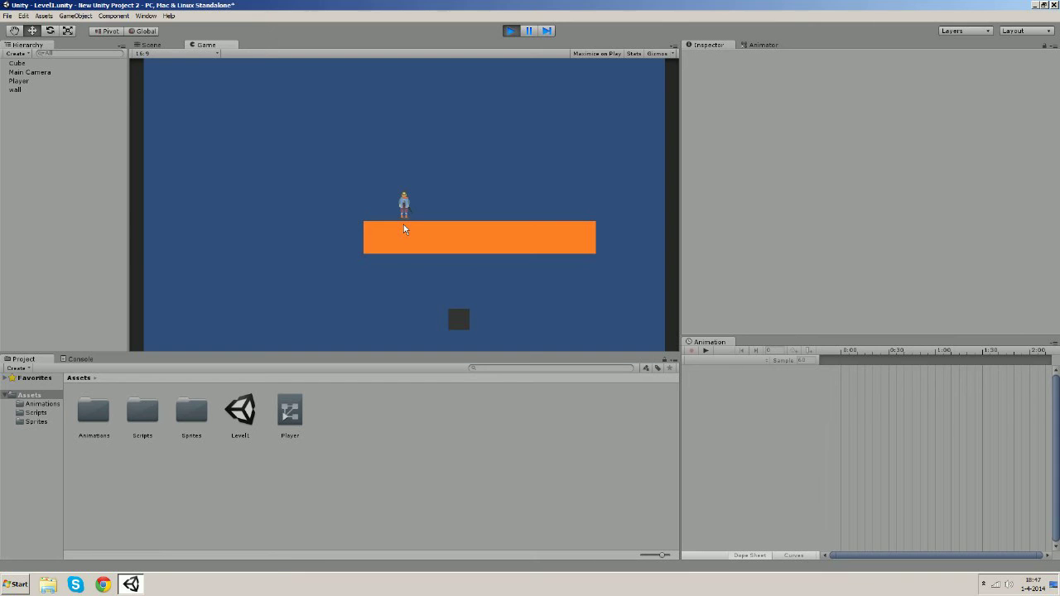
pyautogui.press('Left')
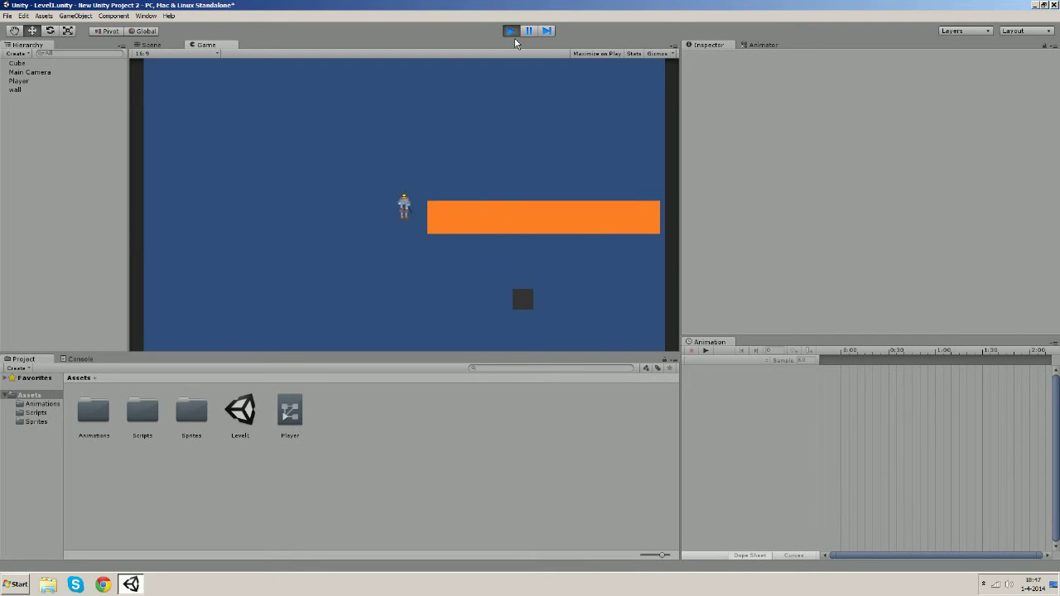
pyautogui.click(511, 31)
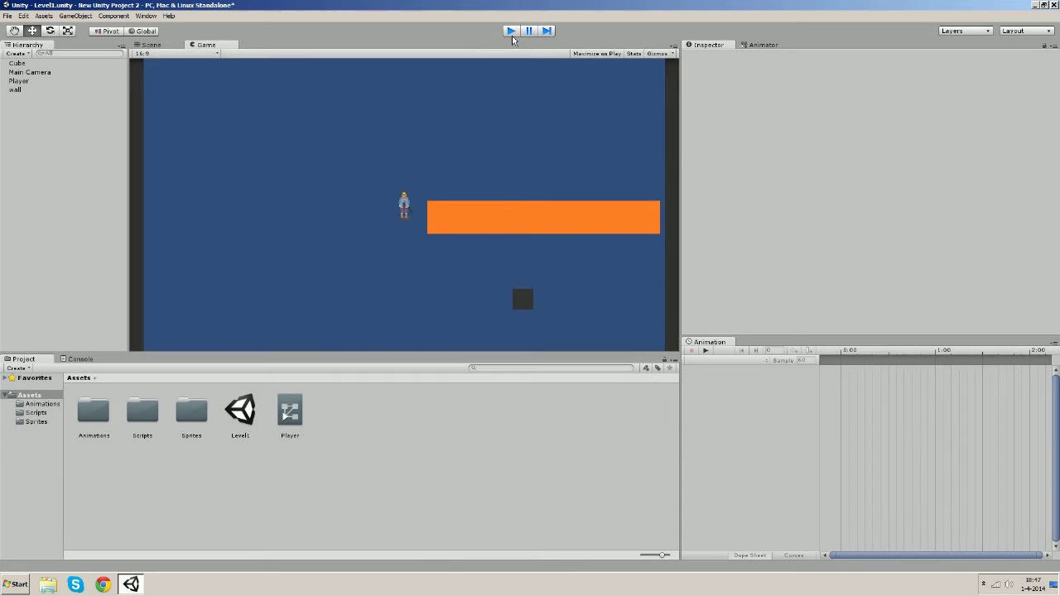
# - Set the wall's Box Collider 2D size Y to 1.14 and its center Y to -0.19
pyautogui.click(18, 91)
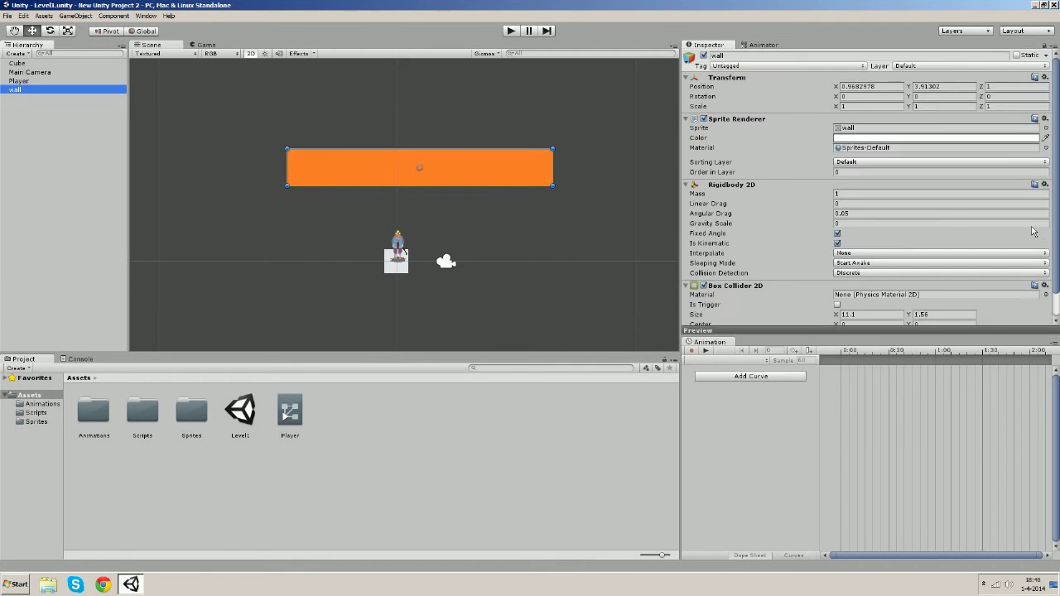
pyautogui.scroll(-1, 951, 221)
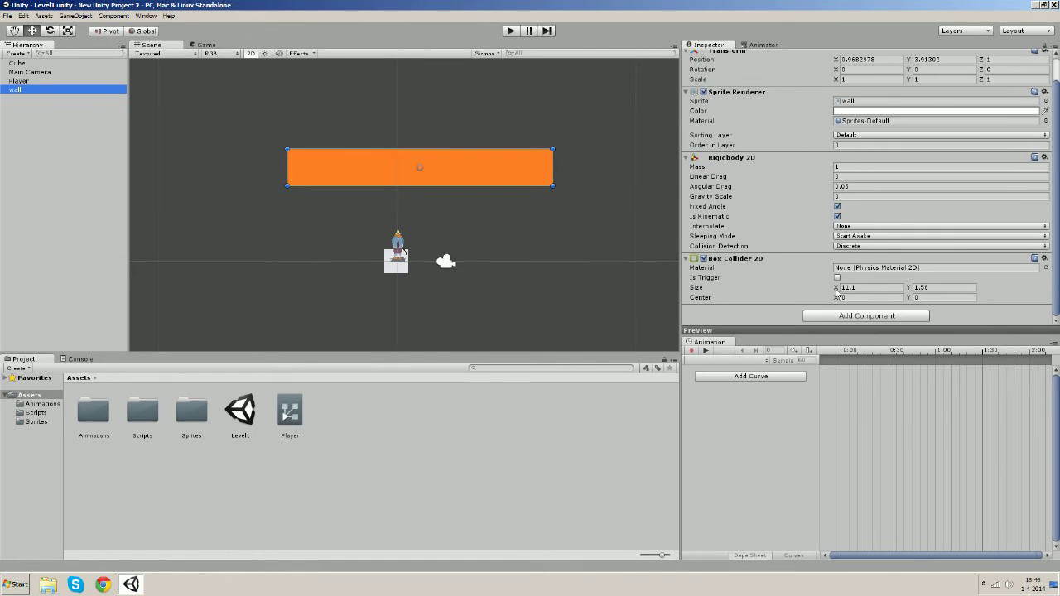
pyautogui.moveTo(911, 292); pyautogui.dragTo(905, 295)
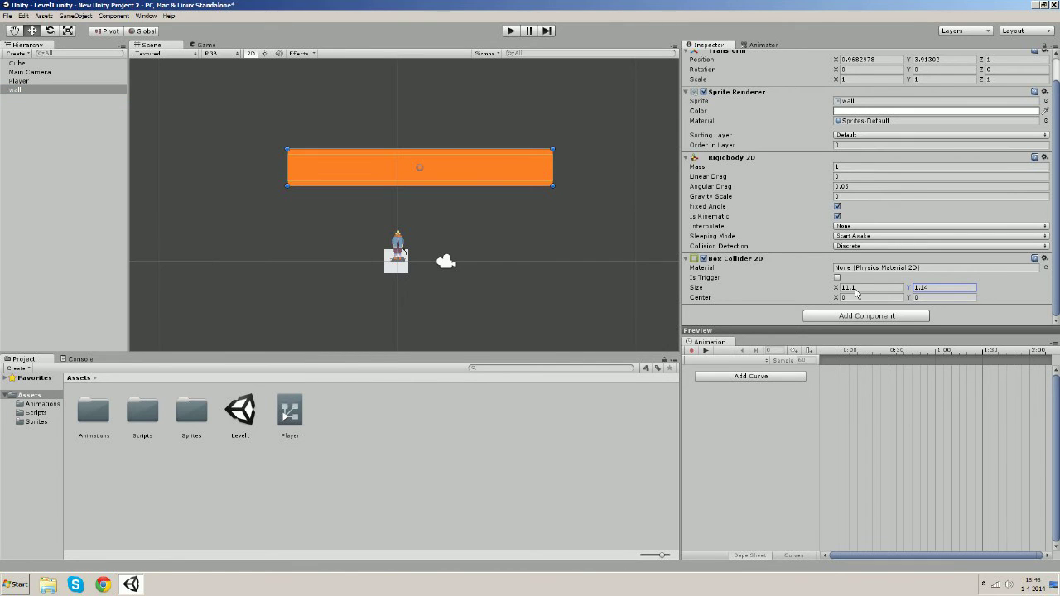
pyautogui.moveTo(909, 303); pyautogui.dragTo(906, 301)
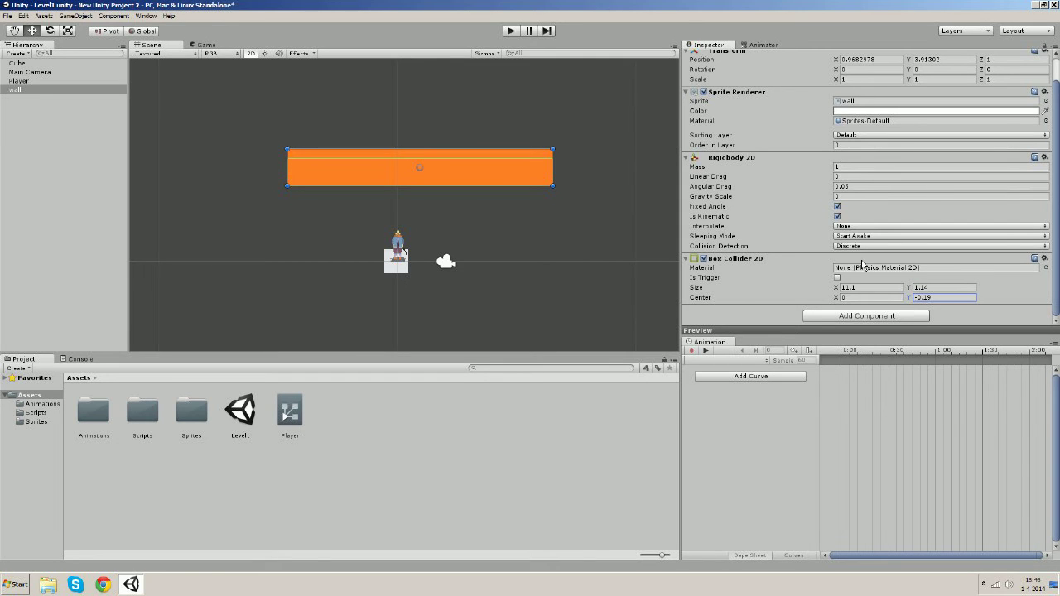
# - Play-test the wall's resized collider by walking the player below, around and above the wall, and end the test
pyautogui.click(511, 30)
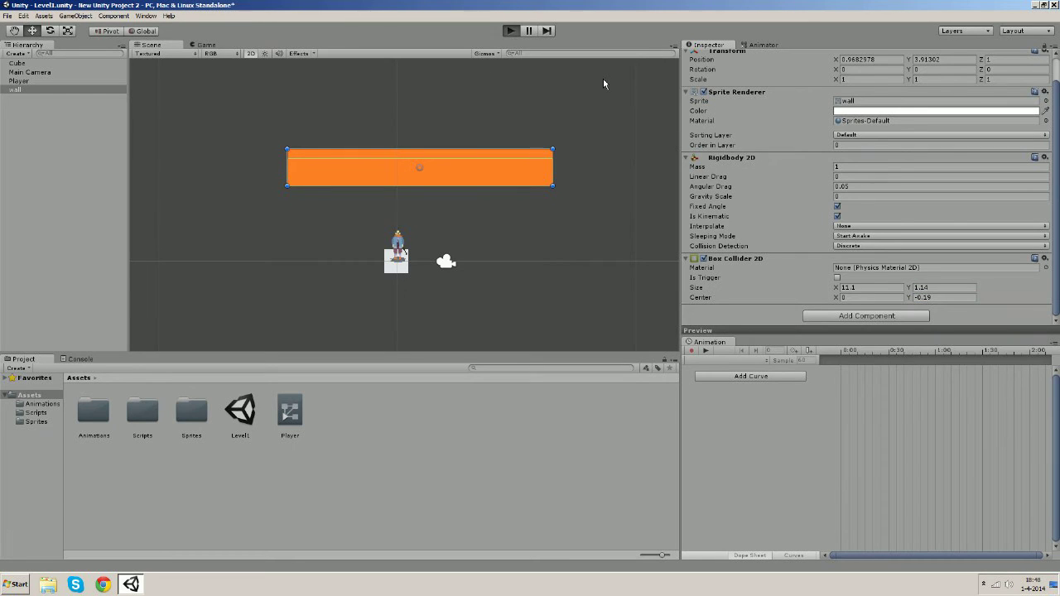
pyautogui.press('w')
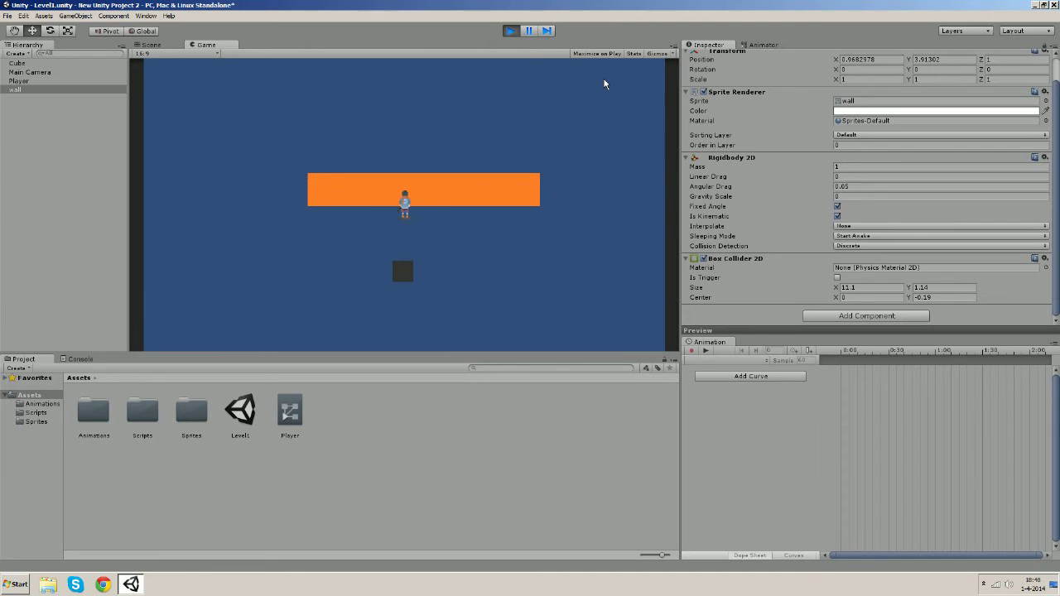
pyautogui.press('a')
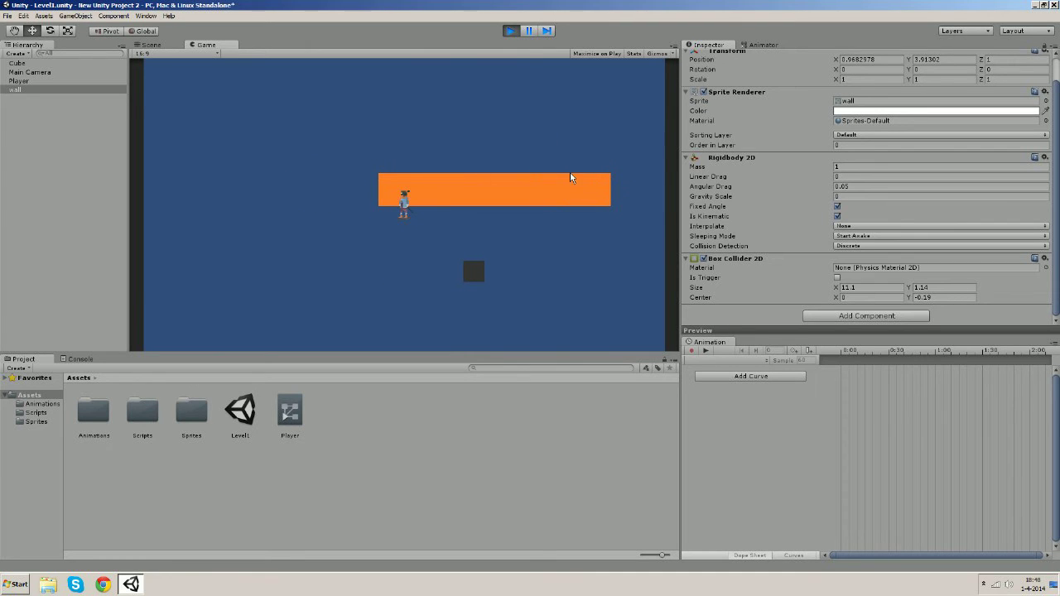
pyautogui.press('a')
pyautogui.press('w')
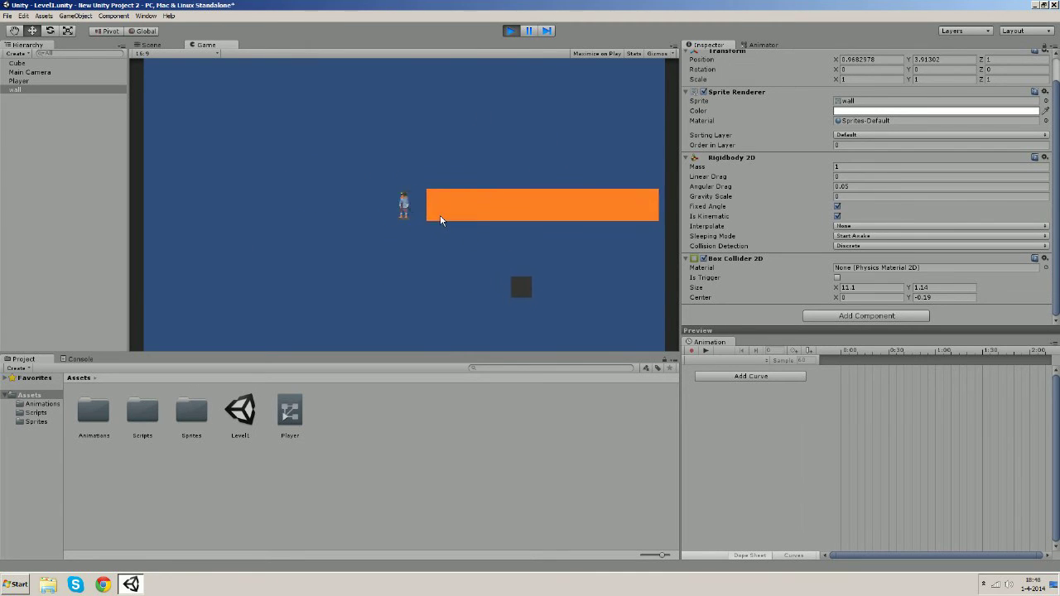
pyautogui.press('d')
pyautogui.press('Right')
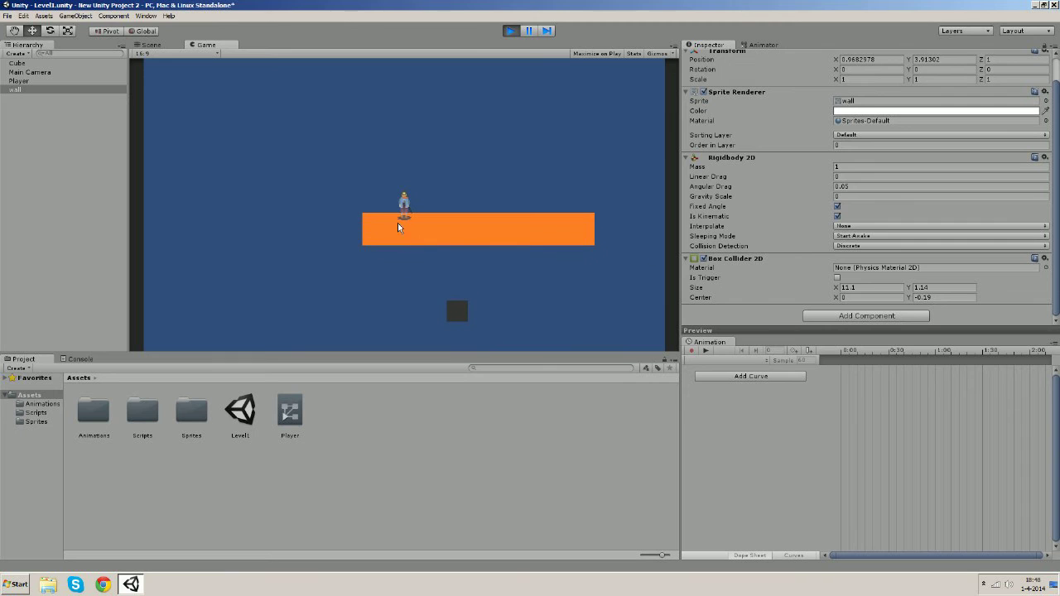
pyautogui.press('Right')
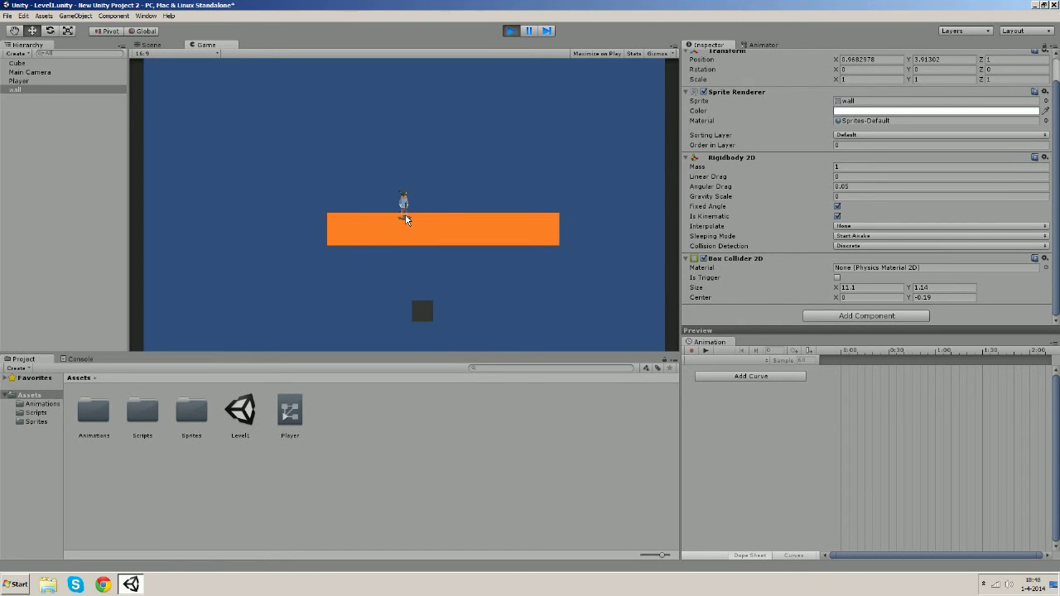
pyautogui.press('Left')
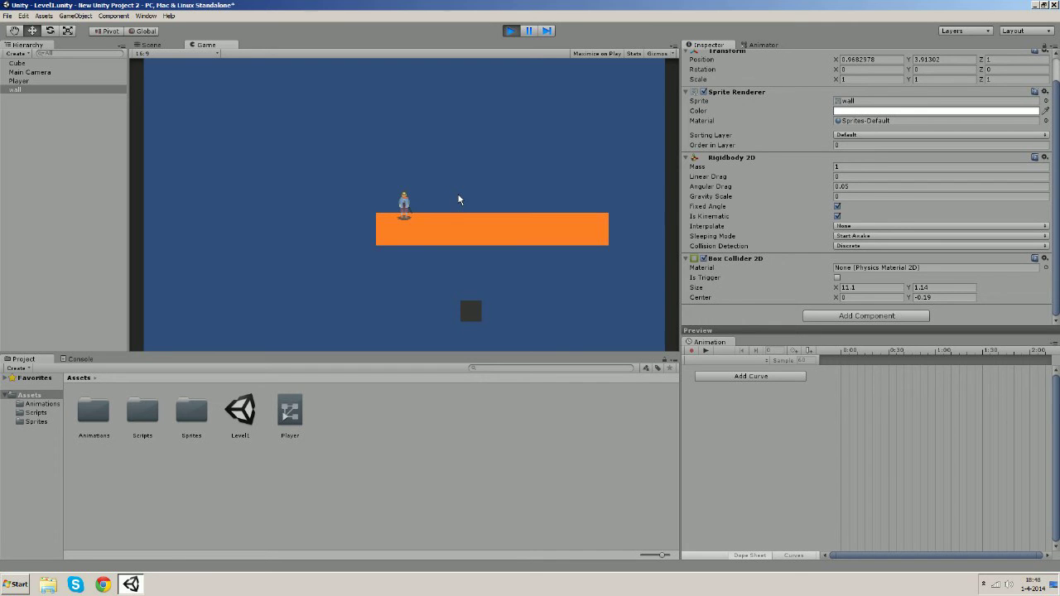
pyautogui.press('Left')
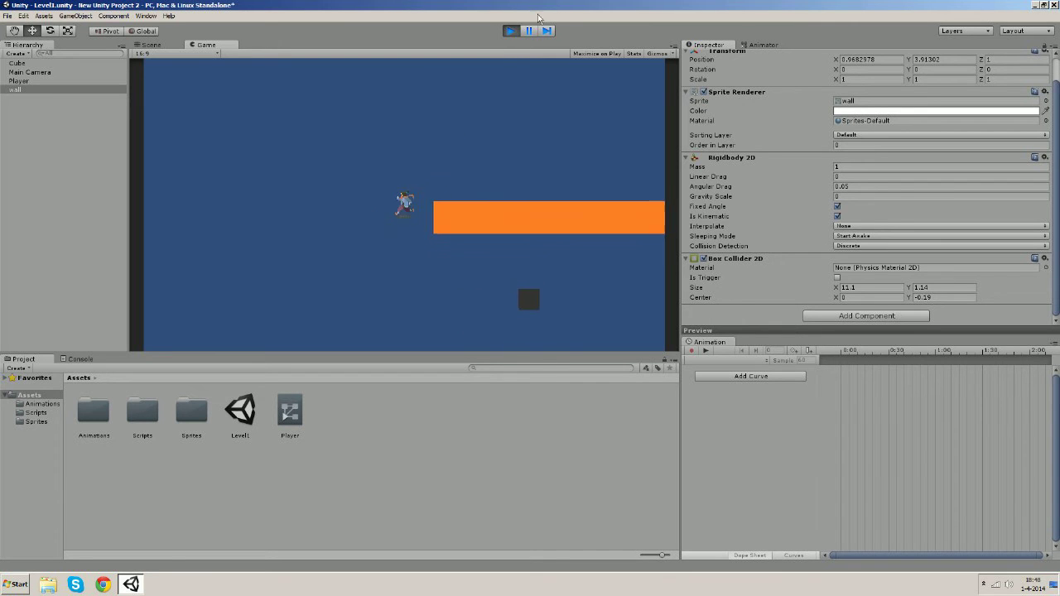
pyautogui.click(510, 31)
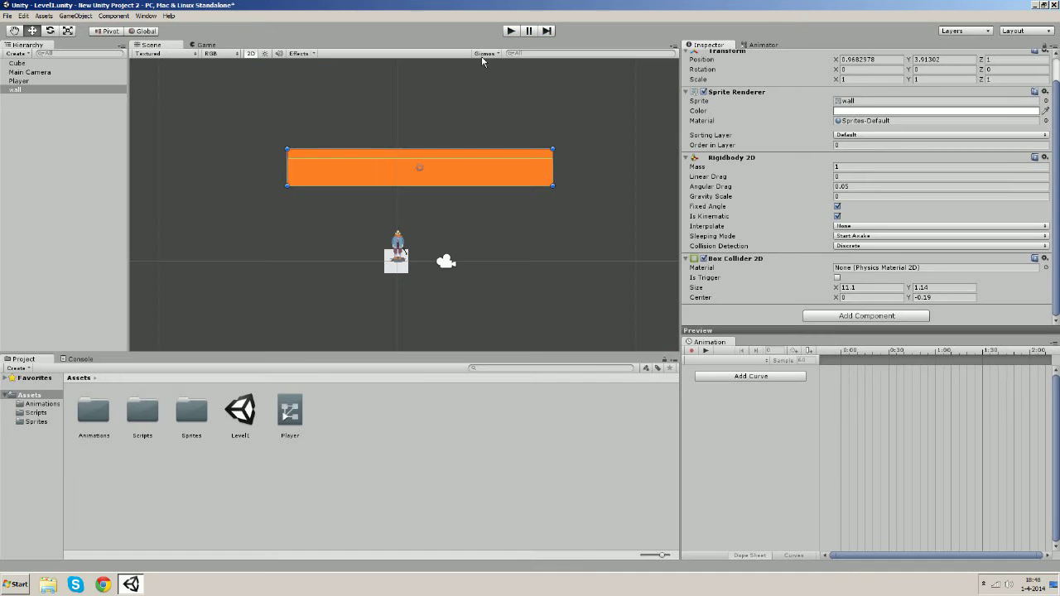
# - Create a C# script named Depth in the Scripts folder
pyautogui.doubleClick(150, 430)
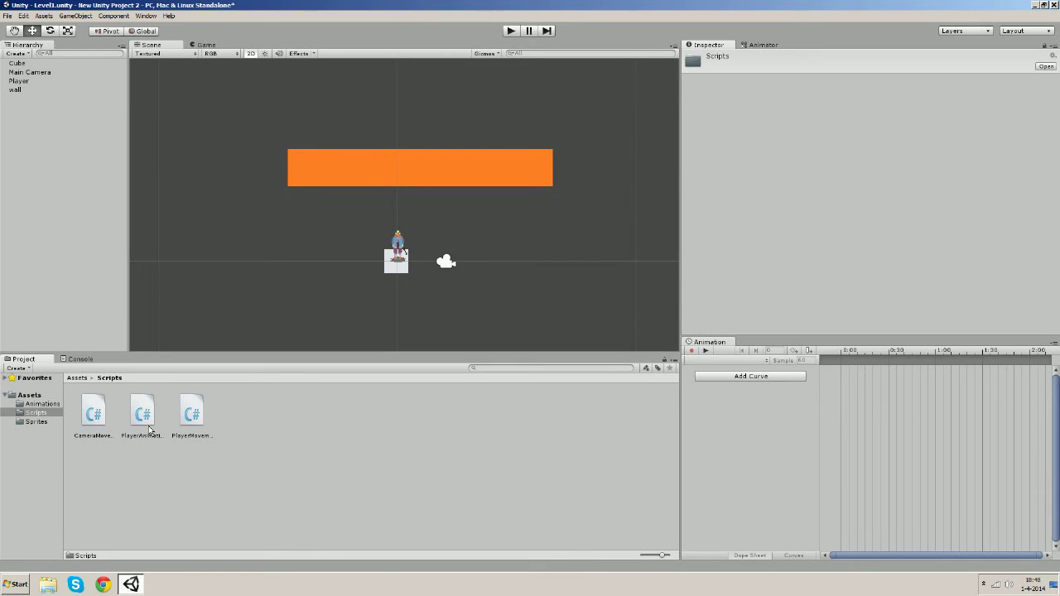
pyautogui.rightClick(303, 465)
pyautogui.moveTo(361, 328)
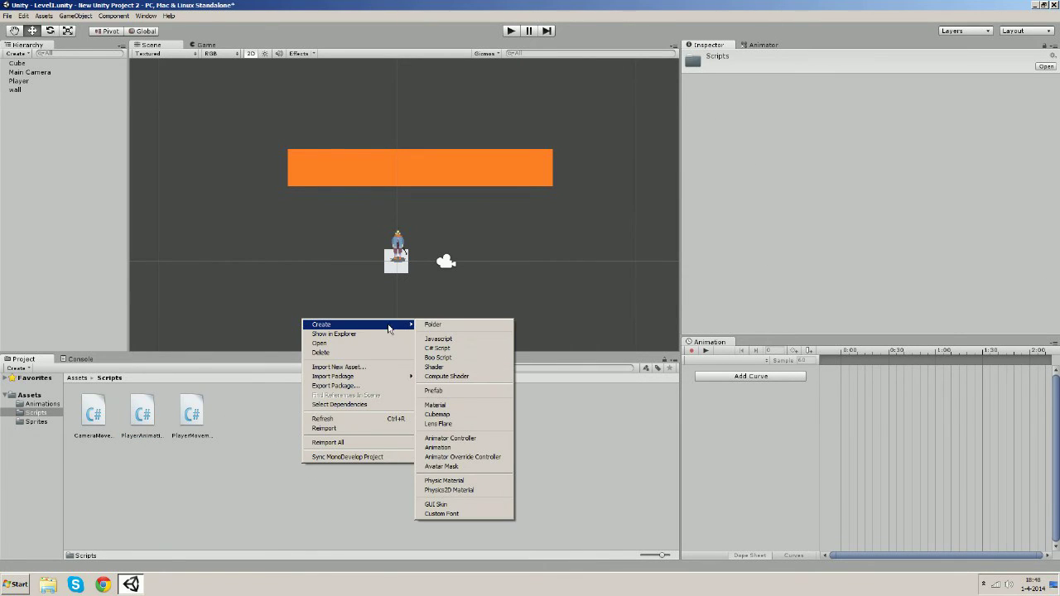
pyautogui.click(438, 348)
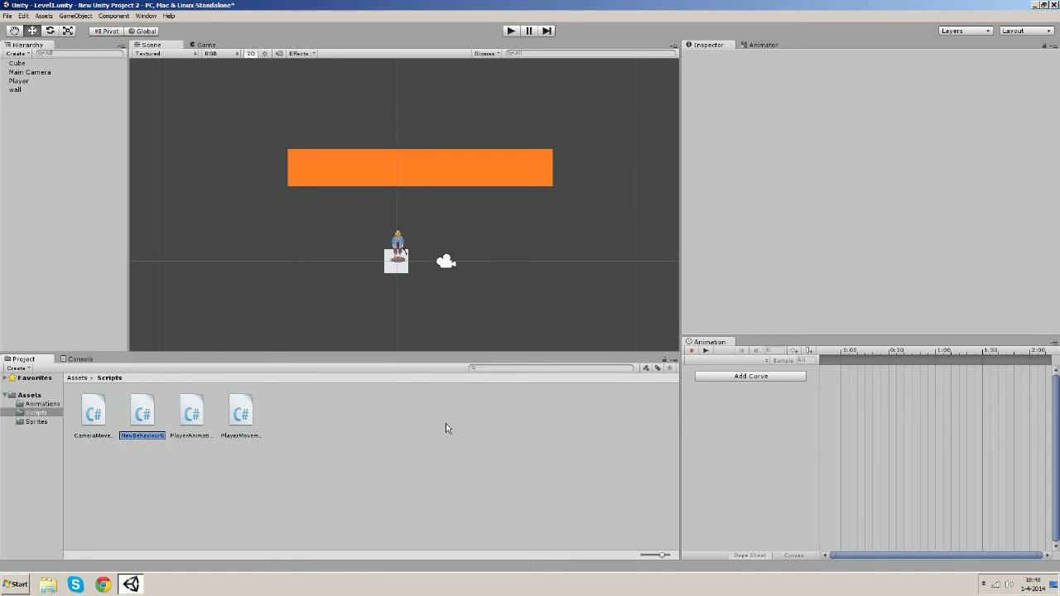
pyautogui.write('Depth')
pyautogui.press('Return')
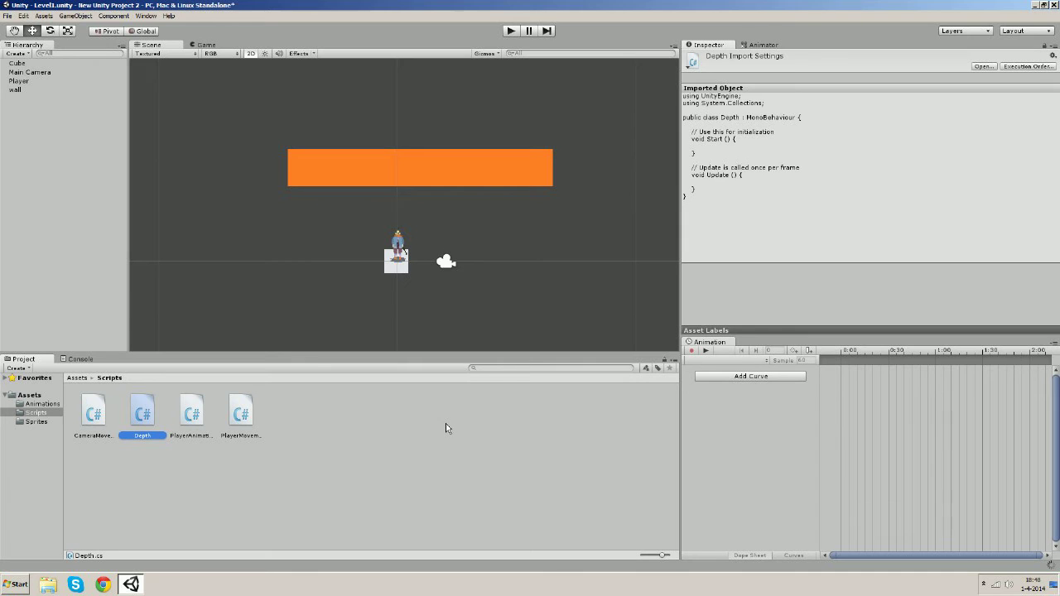
# - Open the Depth script in MonoDevelop and delete its Start method and the template comments, keeping the empty Update method
pyautogui.doubleClick(143, 425)
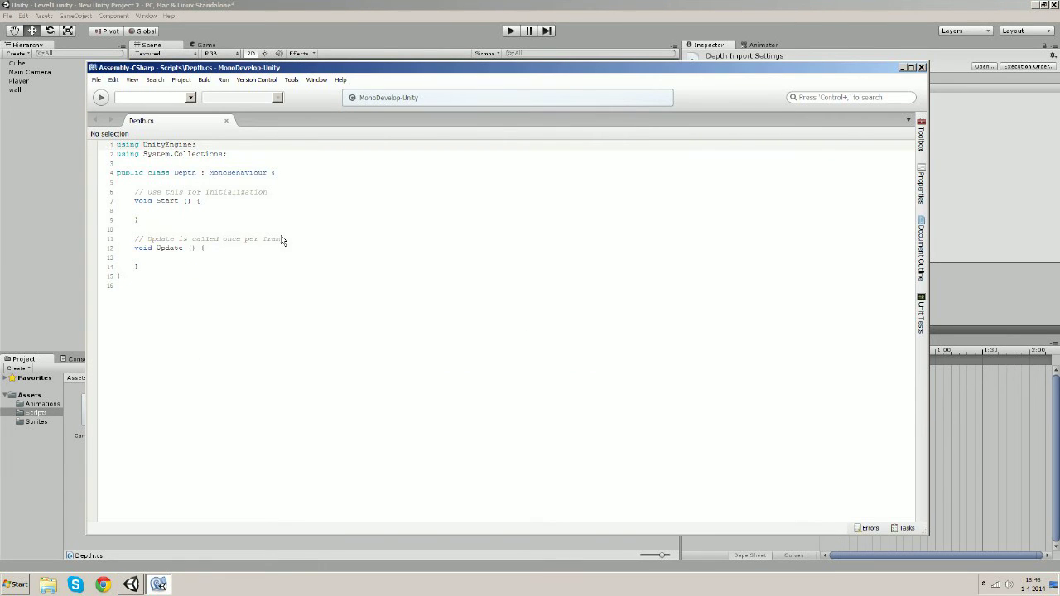
pyautogui.moveTo(298, 242); pyautogui.dragTo(131, 194)
pyautogui.press('Delete')
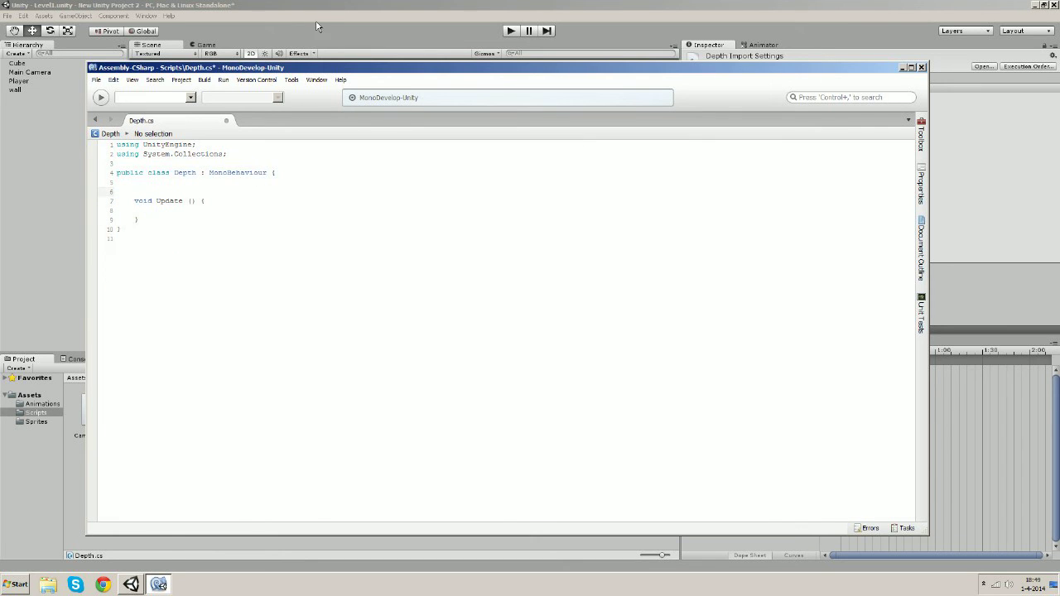
# - Return to Unity, turn off the scene's 2D mode and examine the depth arrangement of camera, player, wall and cube from the right side
pyautogui.click(318, 26)
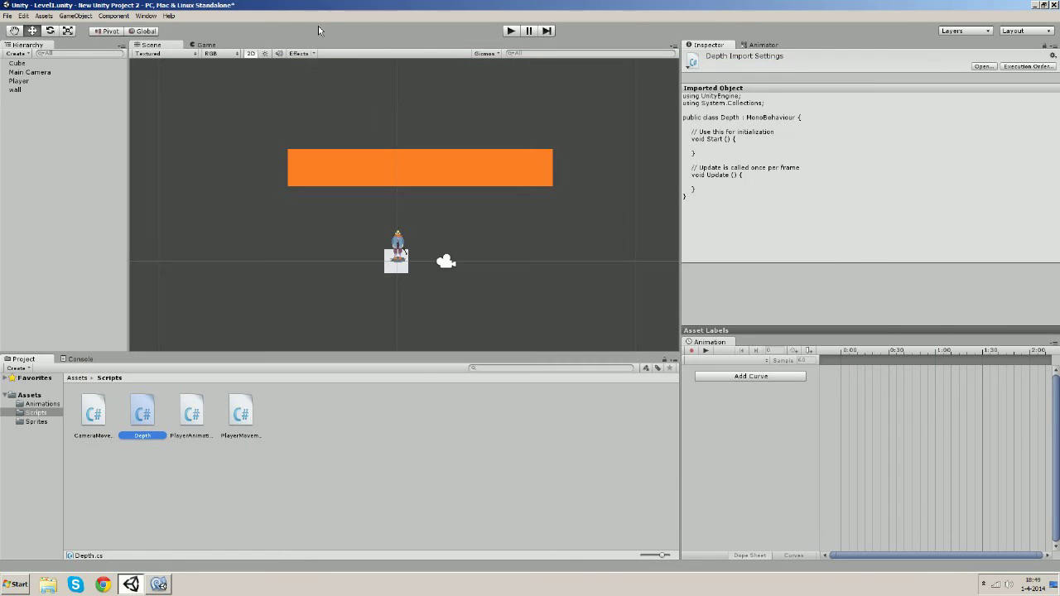
pyautogui.click(252, 56)
pyautogui.keyDown('alt'); pyautogui.moveTo(442, 220); pyautogui.dragTo(636, 223); pyautogui.keyUp('alt')
pyautogui.keyDown('alt'); pyautogui.moveTo(510, 225); pyautogui.dragTo(513, 246); pyautogui.keyUp('alt')
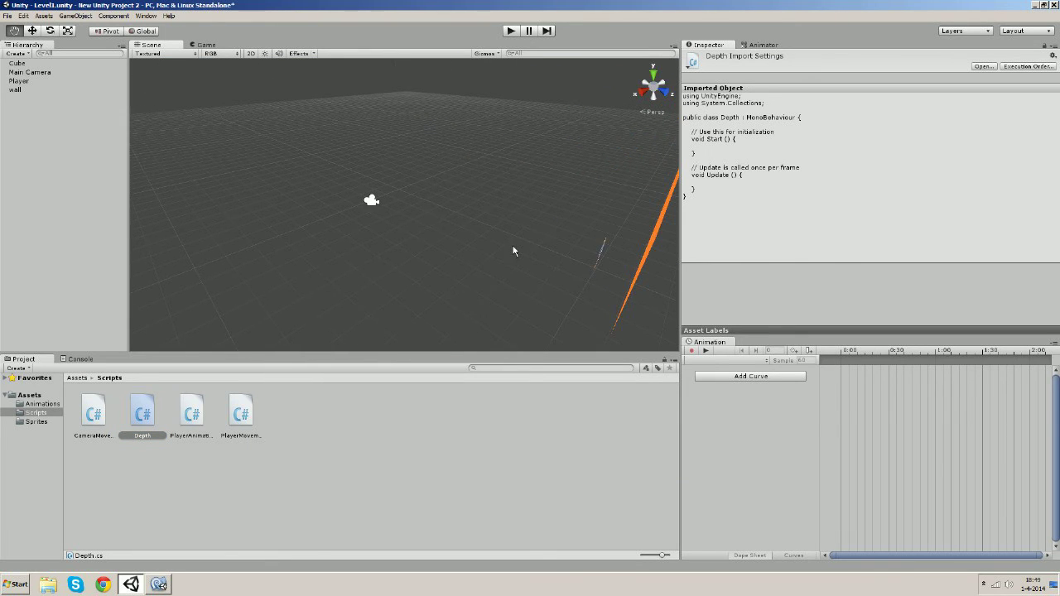
pyautogui.keyDown('alt'); pyautogui.moveTo(624, 267); pyautogui.dragTo(589, 235); pyautogui.keyUp('alt')
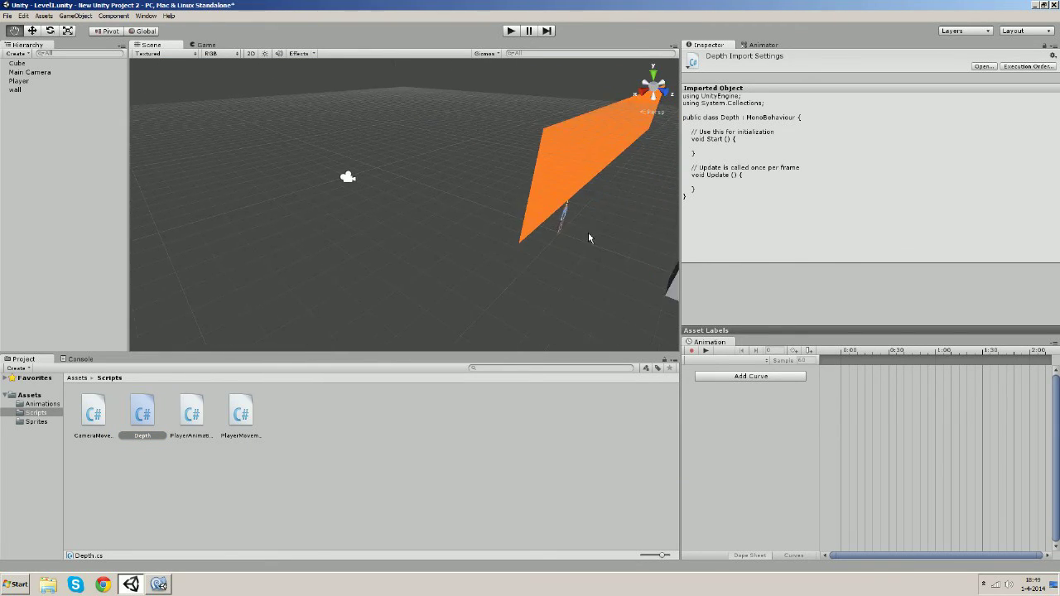
pyautogui.click(643, 92)
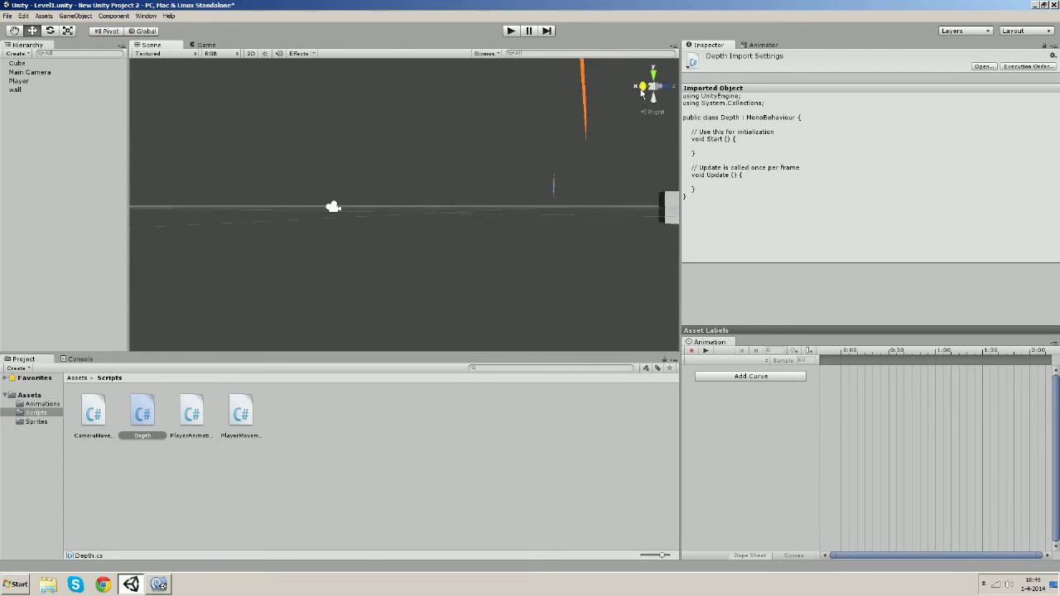
pyautogui.moveTo(521, 207); pyautogui.dragTo(396, 269, button='middle')
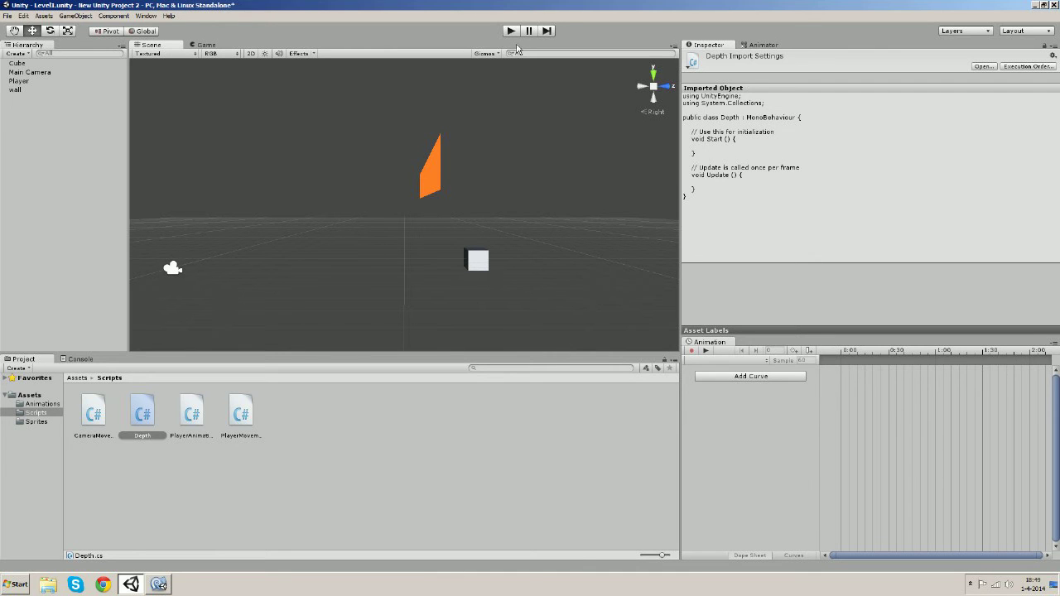
pyautogui.moveTo(516, 76); pyautogui.dragTo(457, 227, button='middle')
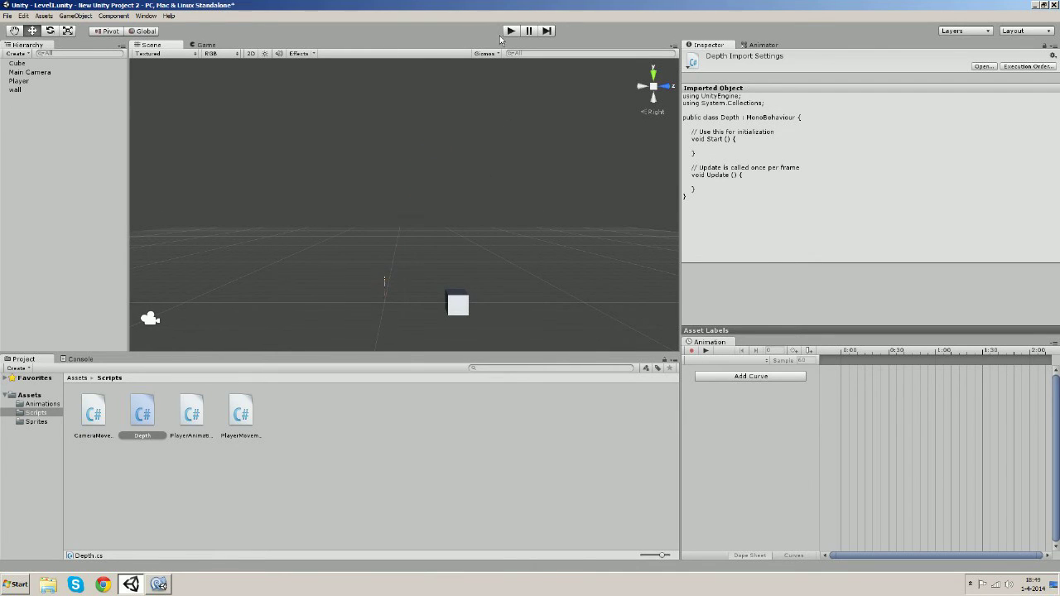
# - Dock the Game view beside the Scene view and play-test the game, walking the player up past the wall
pyautogui.moveTo(206, 46); pyautogui.dragTo(704, 56)
pyautogui.click(797, 190)
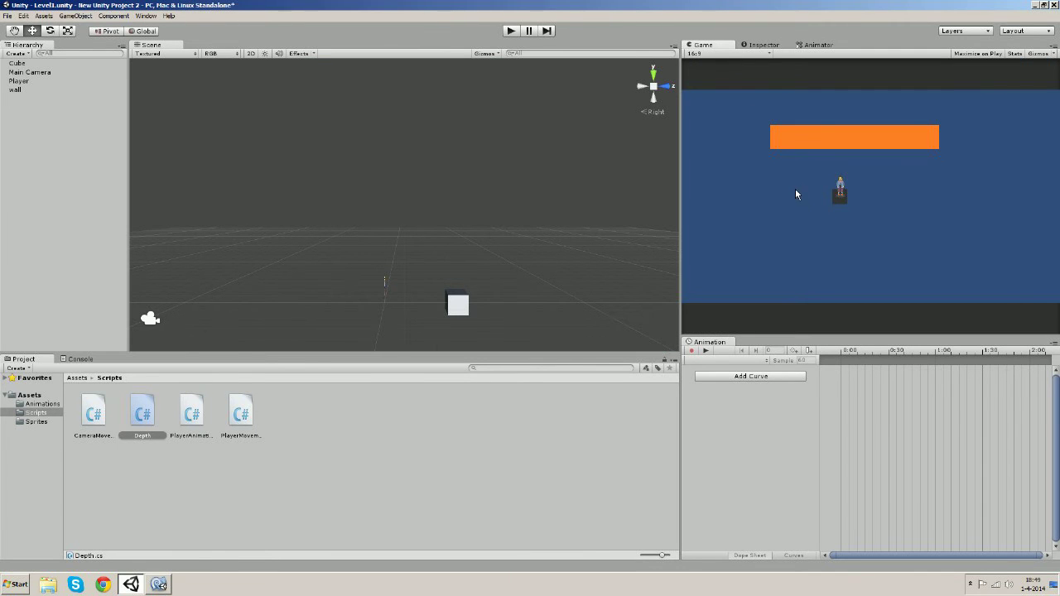
pyautogui.click(512, 33)
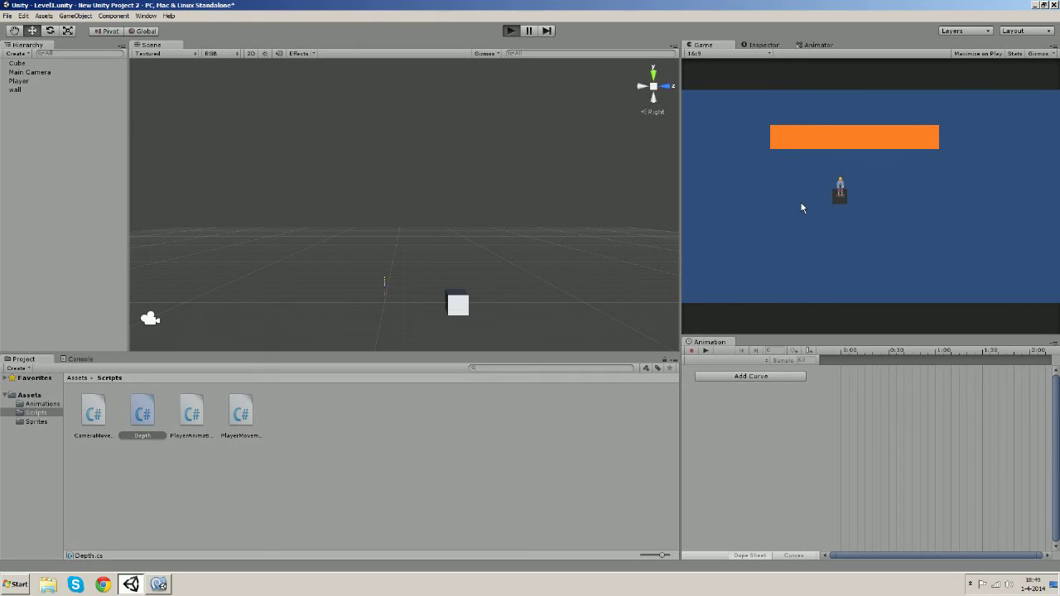
pyautogui.press('a')
pyautogui.press('w')
pyautogui.press('a')
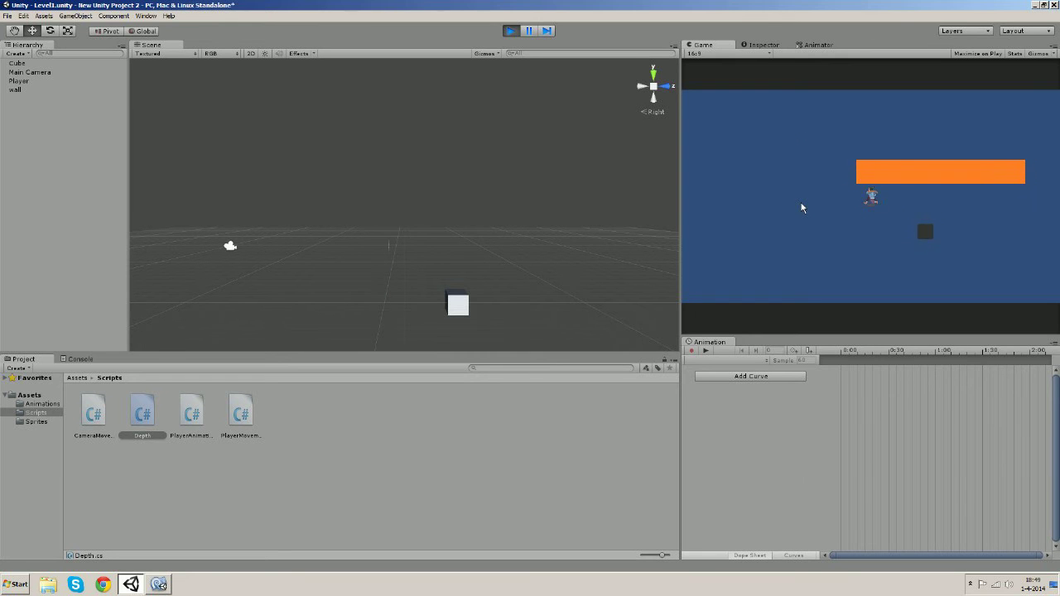
pyautogui.press('w')
pyautogui.press('d')
pyautogui.press('s')
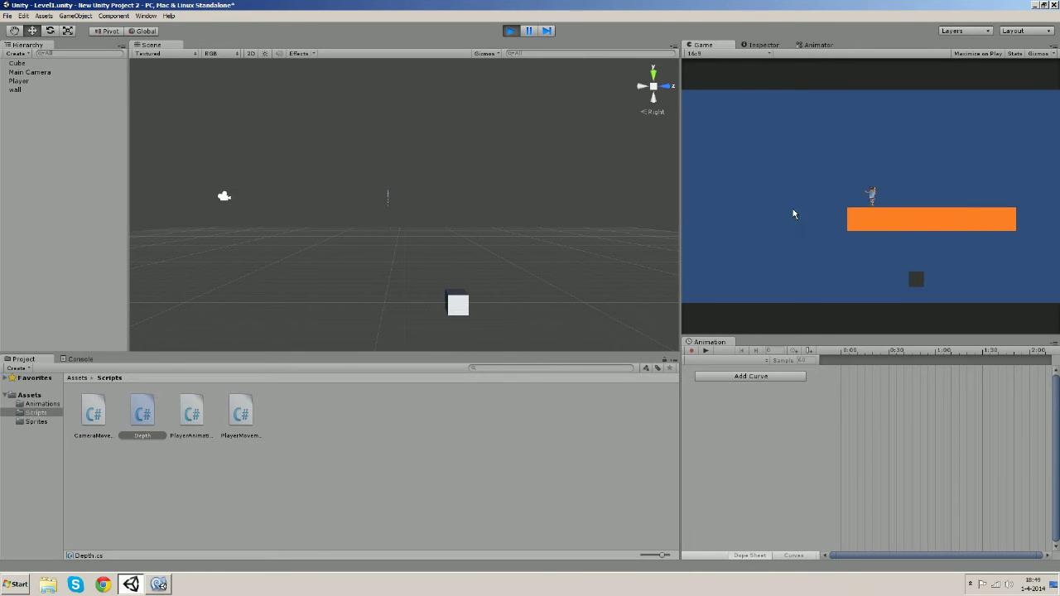
# - While the game runs, move the player along the Z axis, away from the camera past the wall's plane, and end the test
pyautogui.moveTo(322, 218); pyautogui.dragTo(433, 237, button='middle')
pyautogui.click(437, 224)
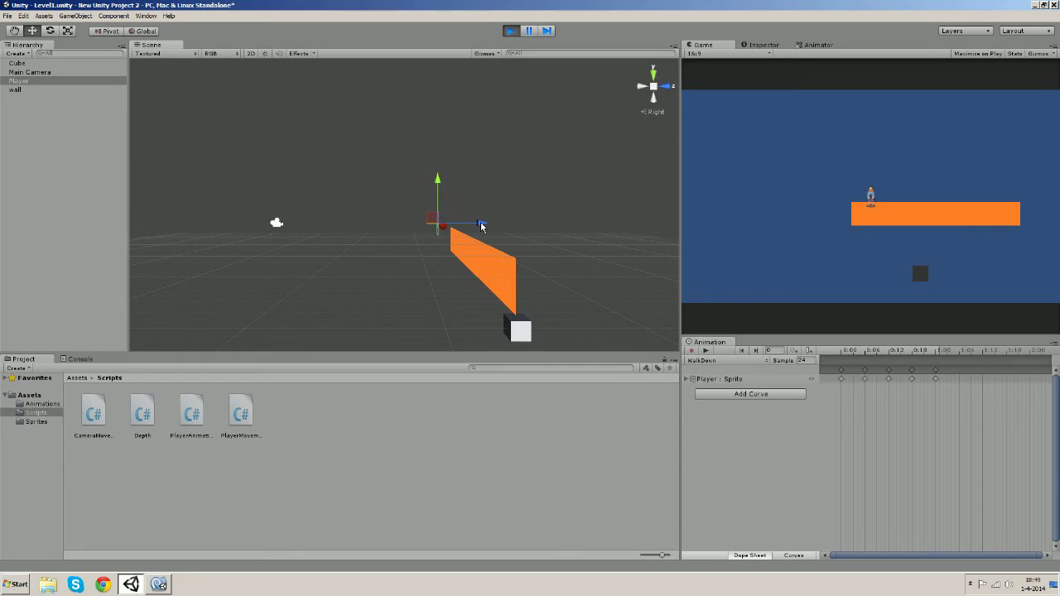
pyautogui.moveTo(481, 225); pyautogui.dragTo(523, 235)
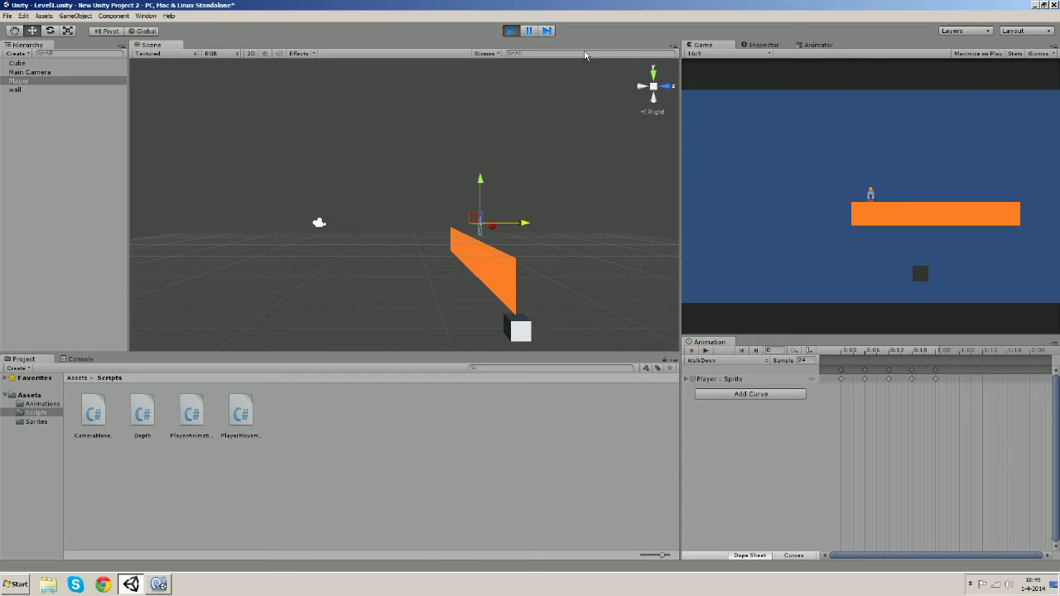
pyautogui.click(510, 30)
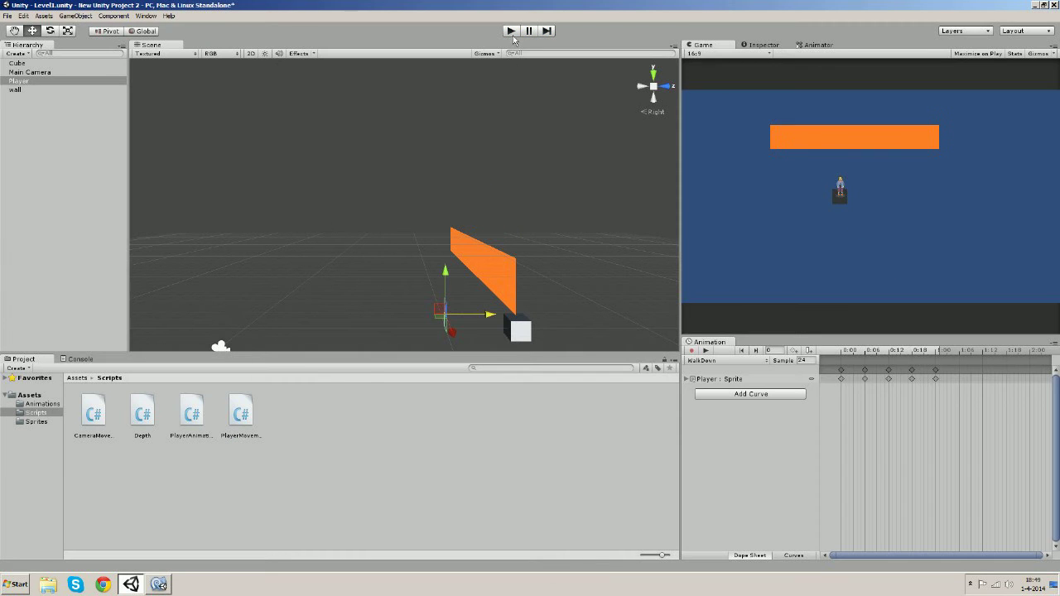
# - Return to the Depth script in MonoDevelop and declare the private float variables Yposition and Xposition above Update
pyautogui.click(171, 587)
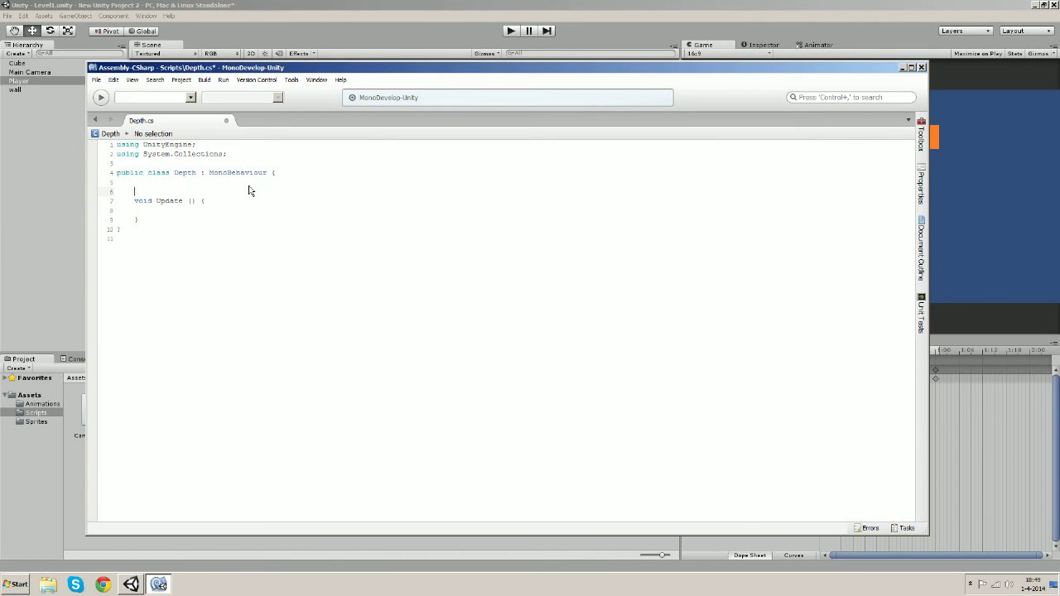
pyautogui.press('Return')
pyautogui.click(201, 192)
pyautogui.write('private ')
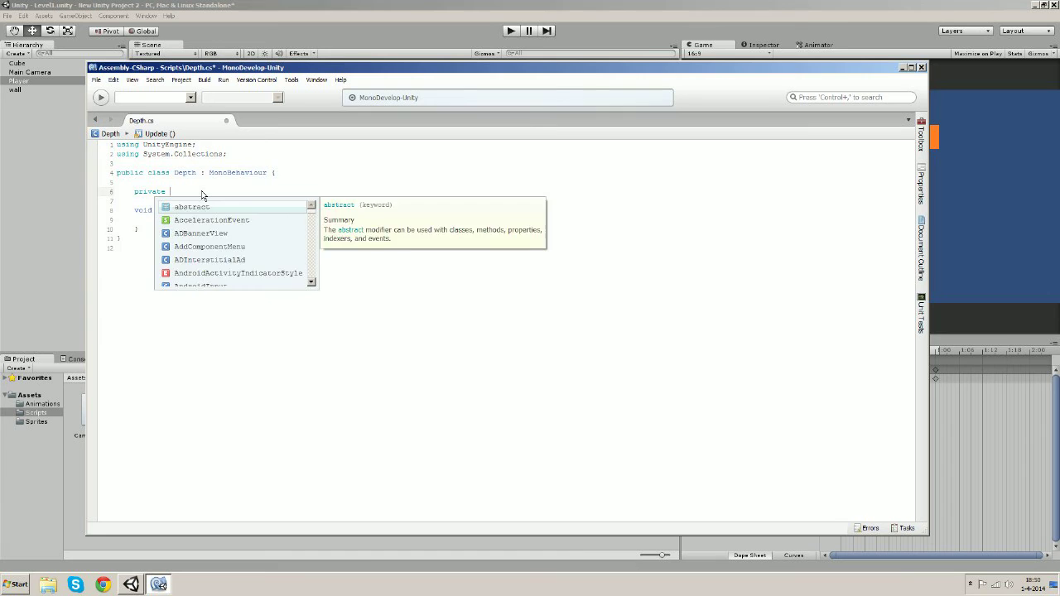
pyautogui.write('float ')
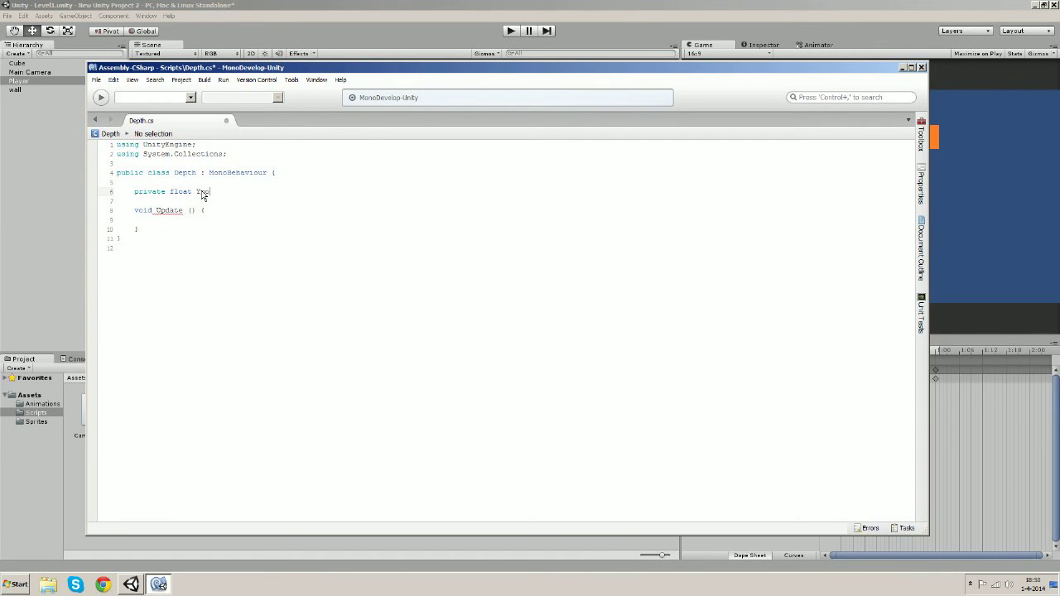
pyautogui.write('Yposition;')
pyautogui.press('Return')
pyautogui.write('private')
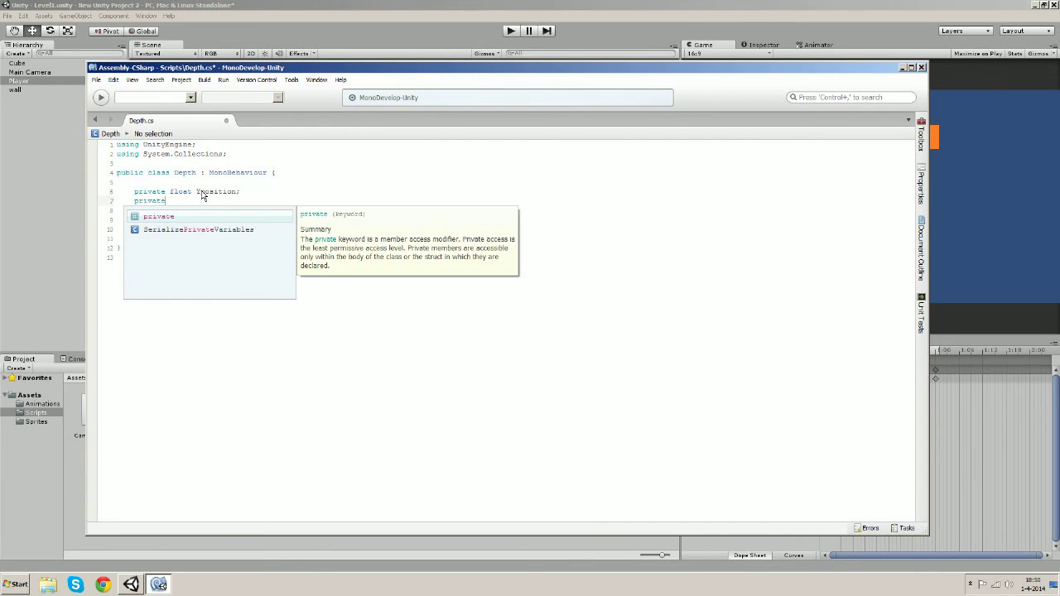
pyautogui.write(' float ')
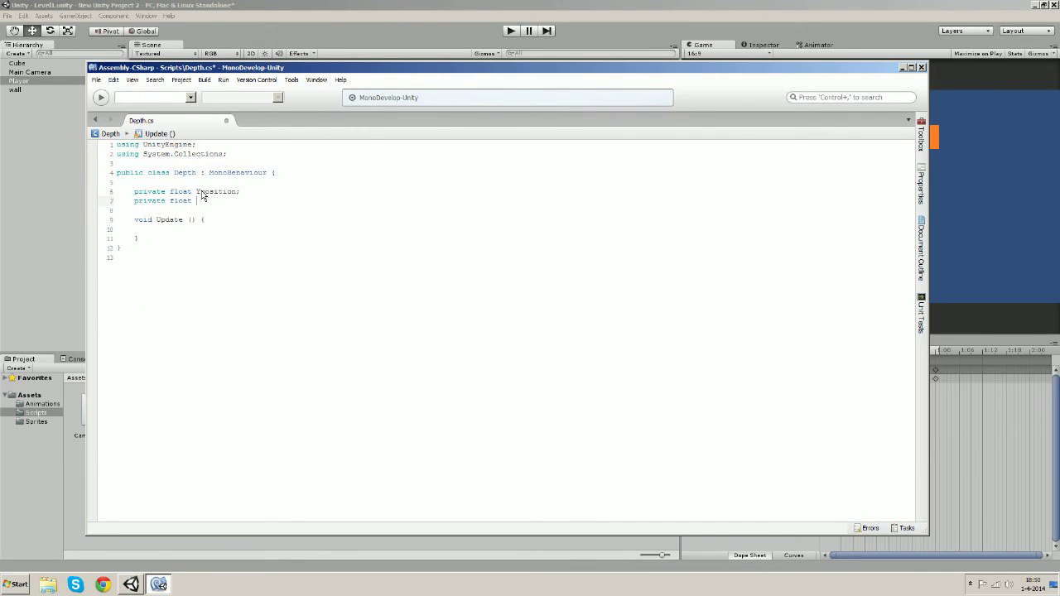
pyautogui.write('Xposition;')
# - In the Update method, add the statement "Xposition = transform.position.x;"
pyautogui.click(221, 220)
pyautogui.press('Return')
pyautogui.press('Return')
pyautogui.write('Xp')
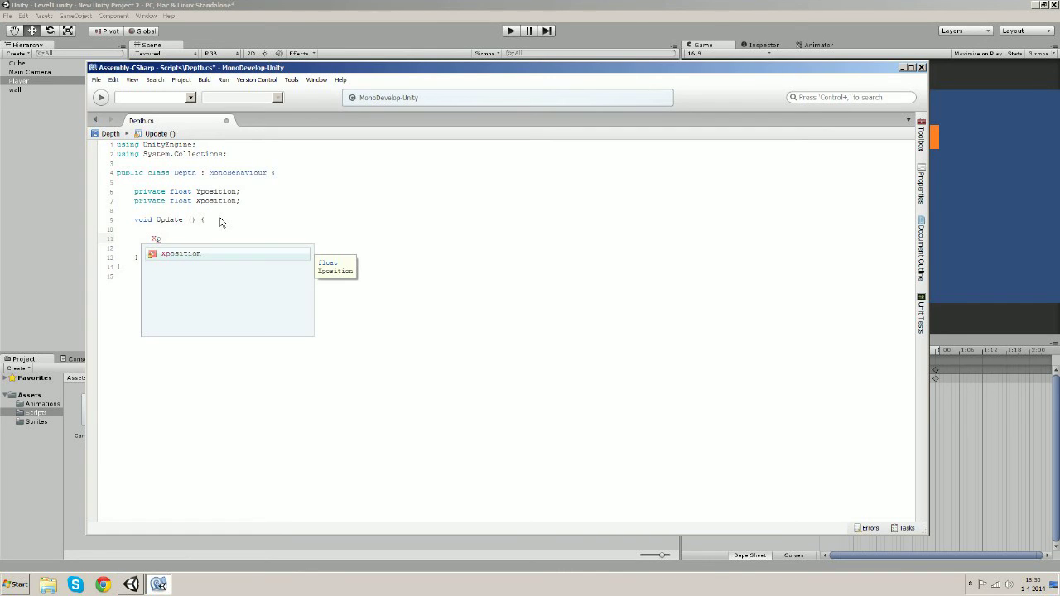
pyautogui.write('o')
pyautogui.press('Return')
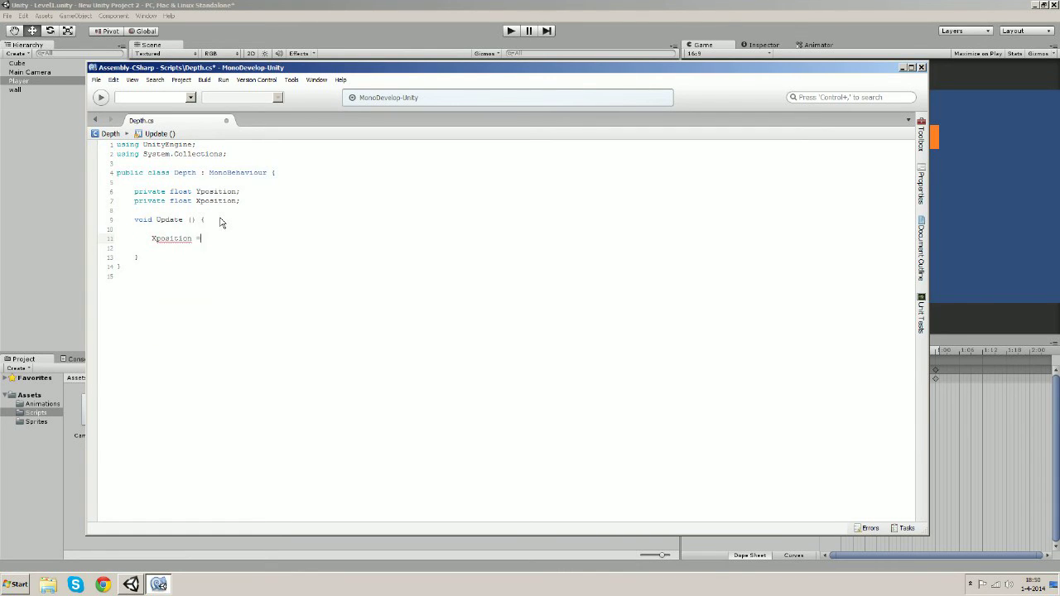
pyautogui.write('= transform')
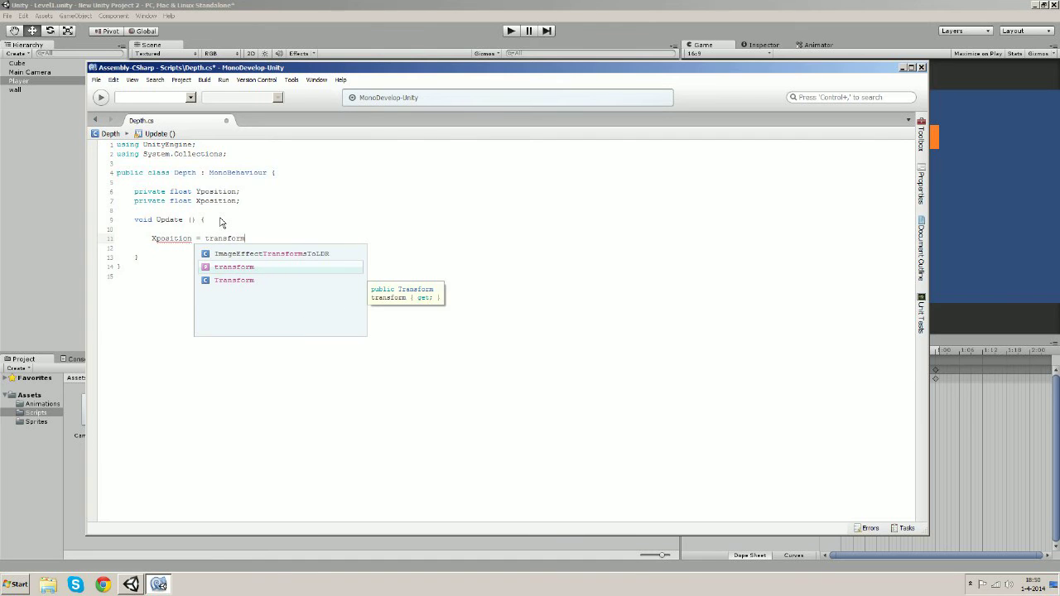
pyautogui.write('.posi')
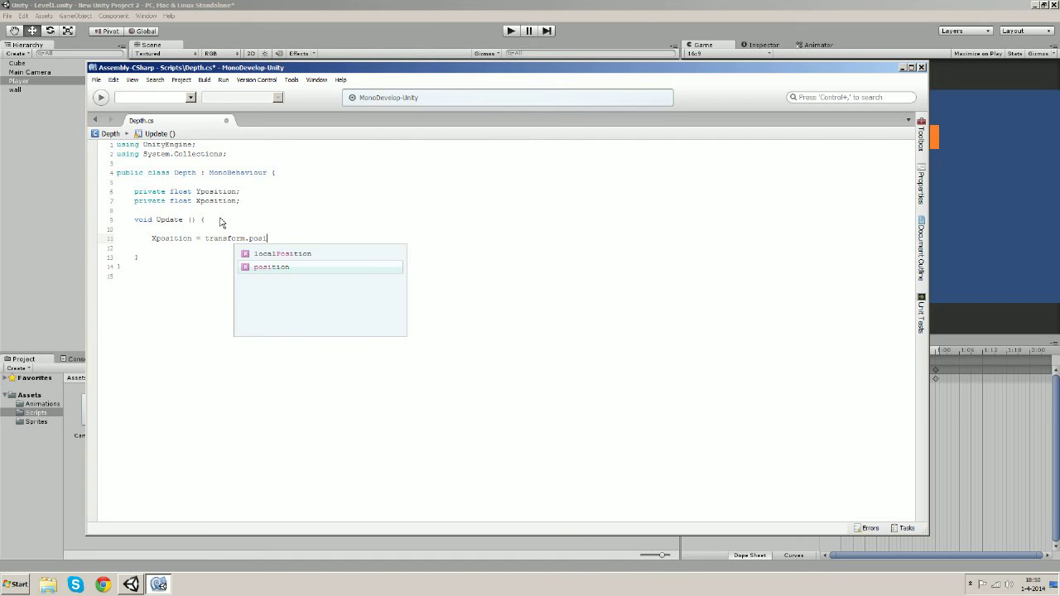
pyautogui.write('tion.x')
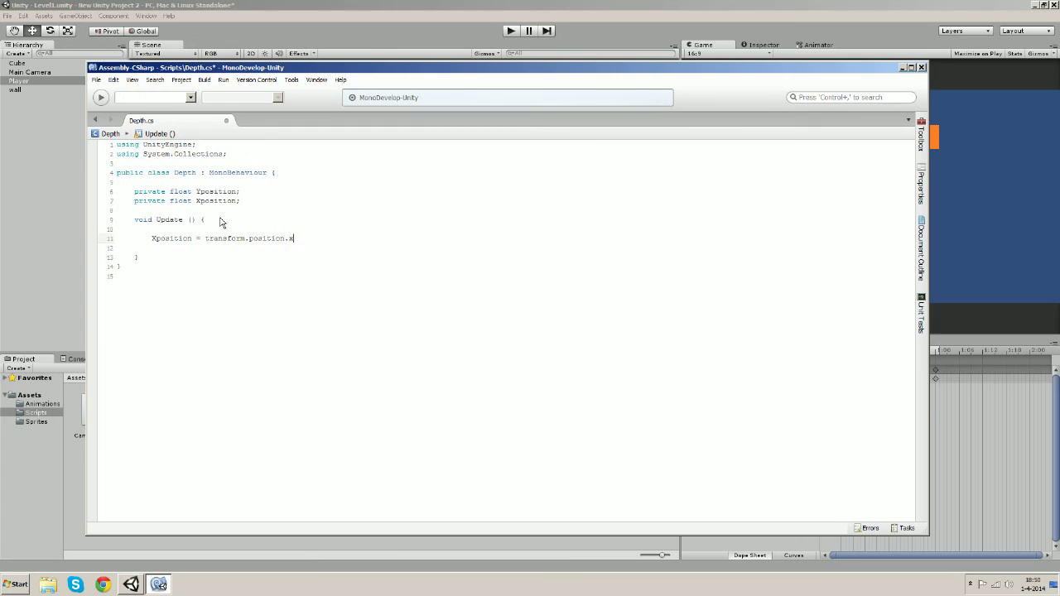
pyautogui.write(';')
# - Duplicate the Xposition statement on the line below and change the copy to "Yposition = transform.position.y;"
pyautogui.moveTo(312, 245); pyautogui.dragTo(161, 252)
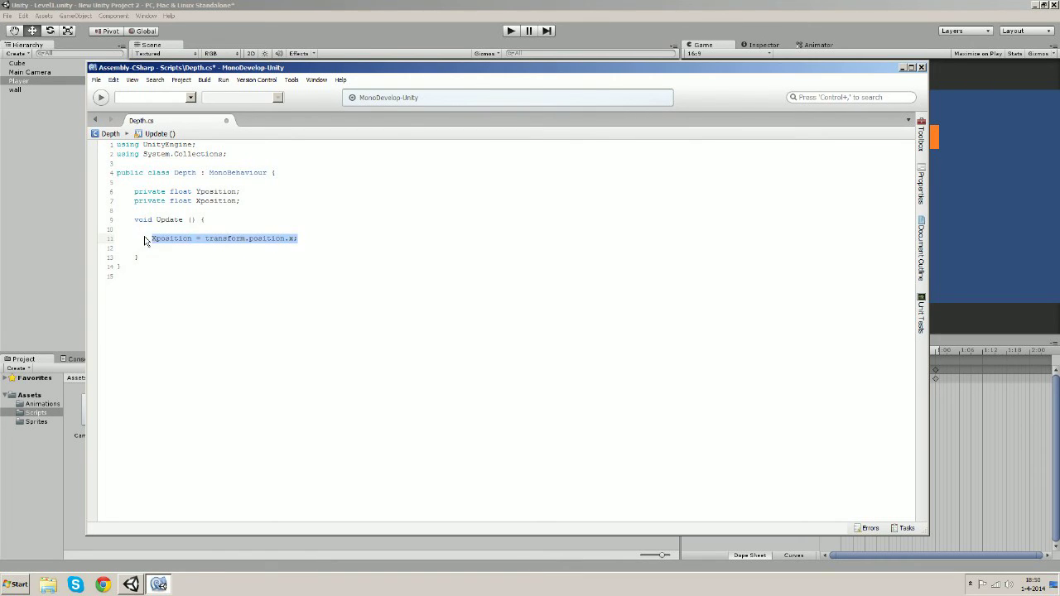
pyautogui.click(307, 240)
pyautogui.press('Return')
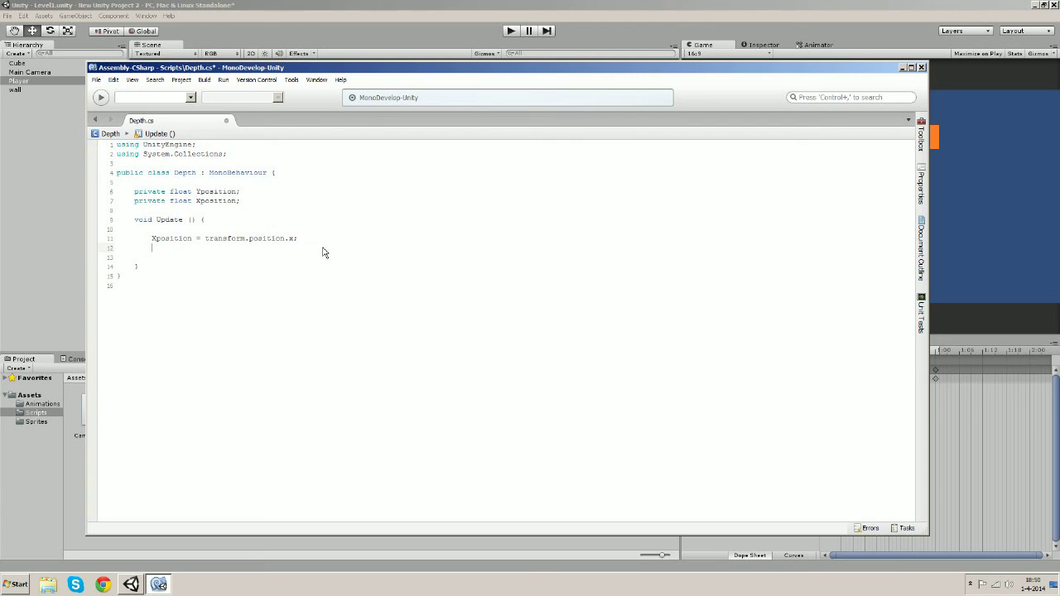
pyautogui.write('Xposition = transform.position.x;')
pyautogui.click(154, 249)
pyautogui.press('BackSpace')
pyautogui.write('Y')
pyautogui.doubleClick(291, 248)
pyautogui.write('y')
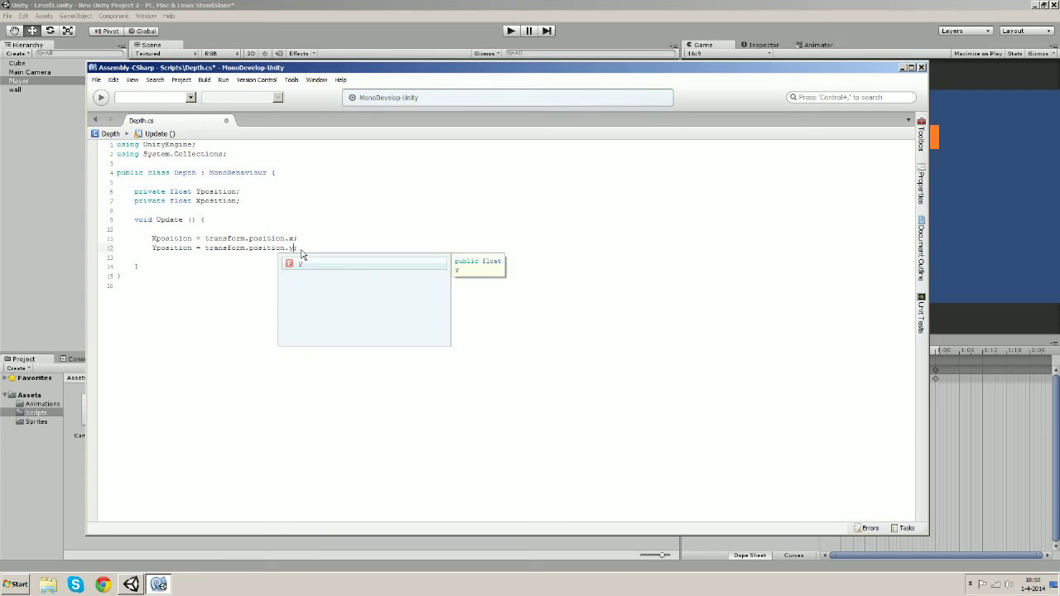
# - Below the Yposition statement, begin a statement that assigns a new Vector3 to transform.position
pyautogui.click(303, 252)
pyautogui.press('Return')
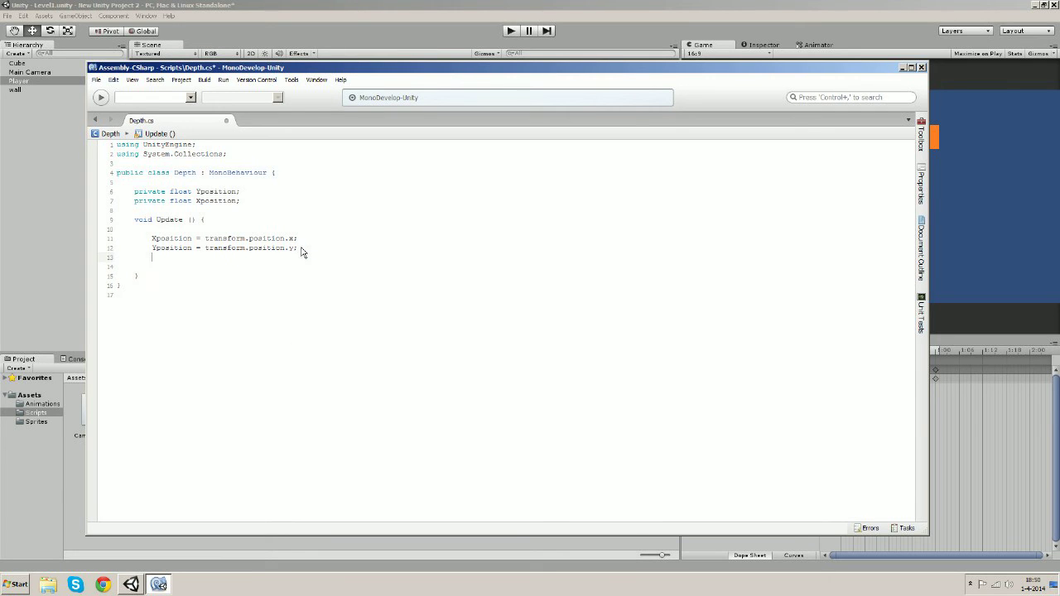
pyautogui.write('transform.posi')
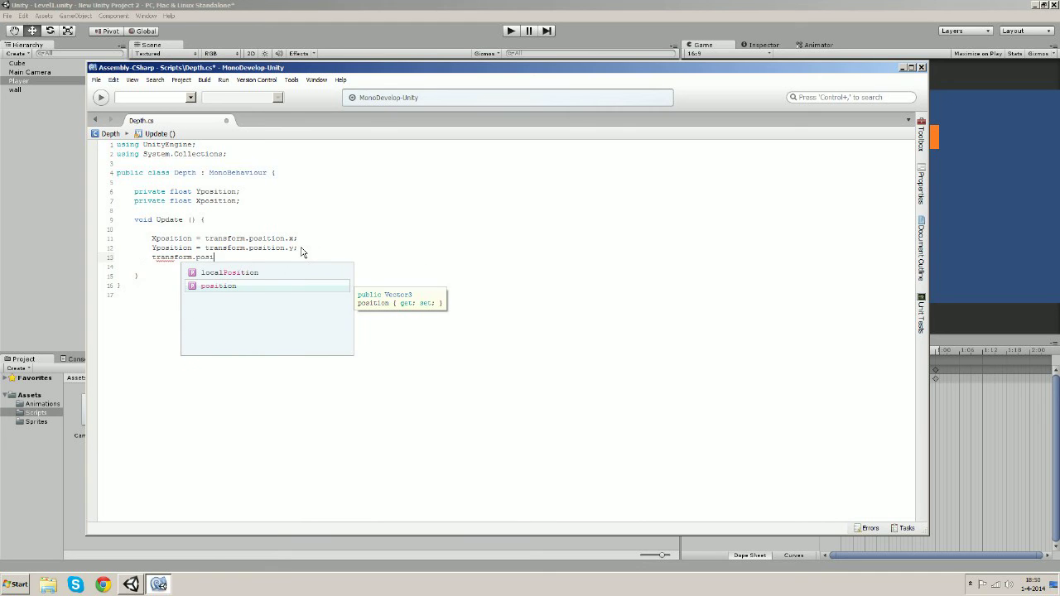
pyautogui.write('ti')
pyautogui.press('Return')
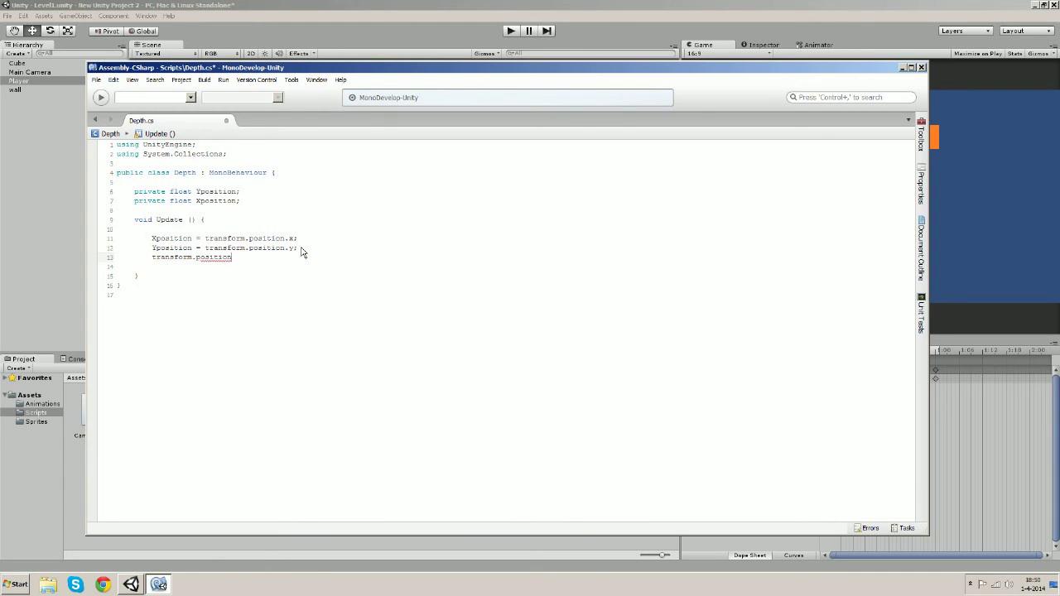
pyautogui.write('= new vec')
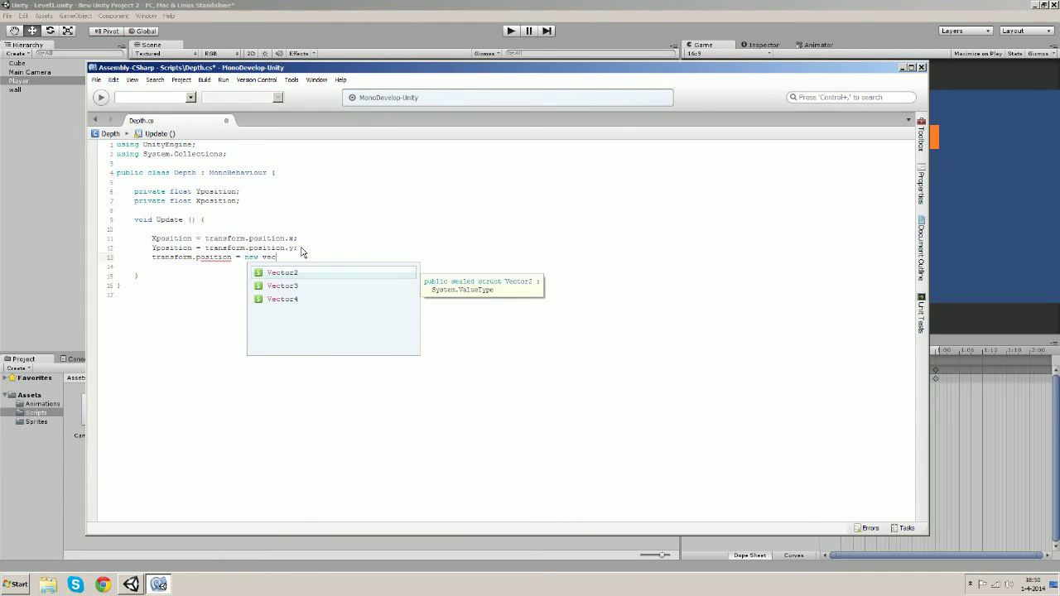
pyautogui.write('tor')
pyautogui.press('Down')
pyautogui.press('Return')
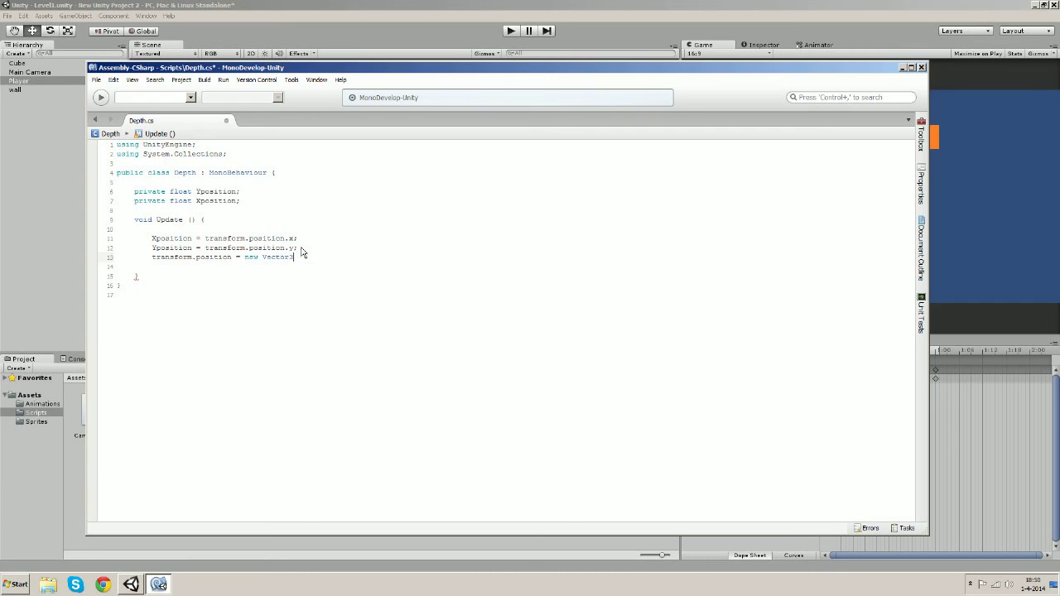
# - Give the new Vector3 the arguments Xposition, Yposition, Yposition and close the statement
pyautogui.write('(')
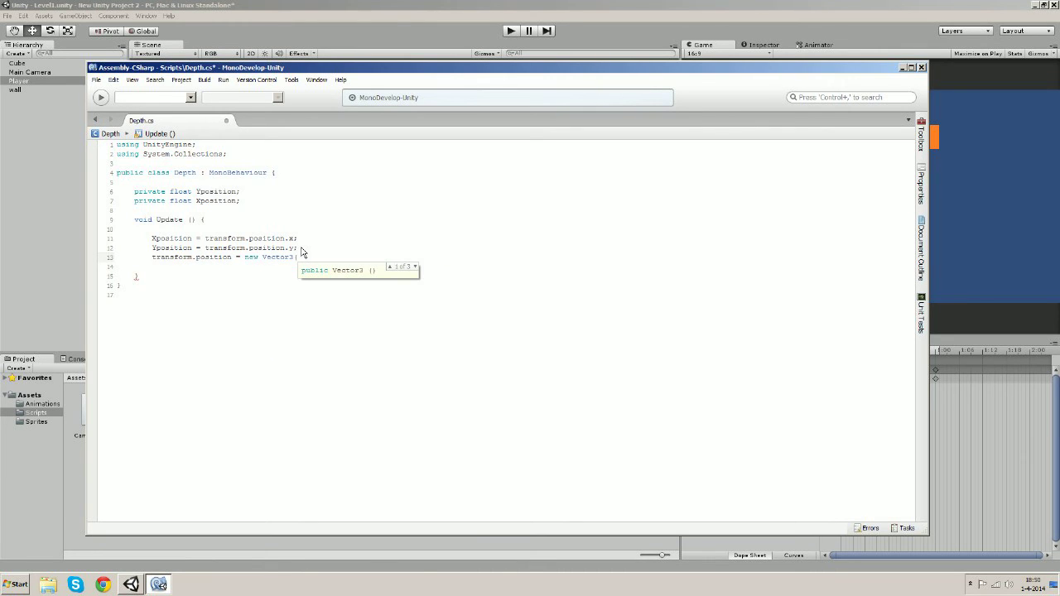
pyautogui.write('x')
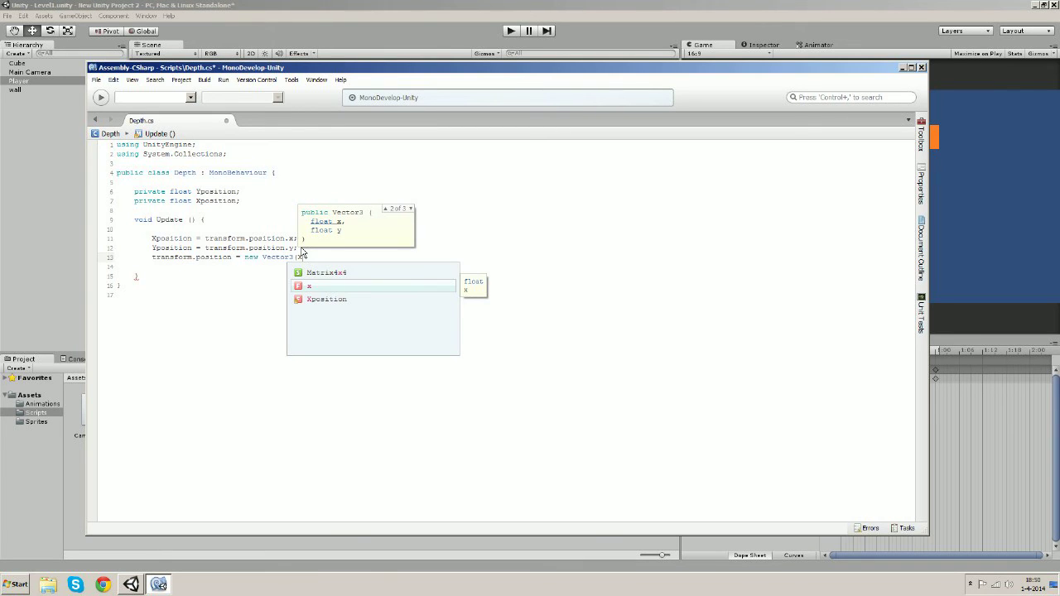
pyautogui.press('Down')
pyautogui.press('Return')
pyautogui.write(', ')
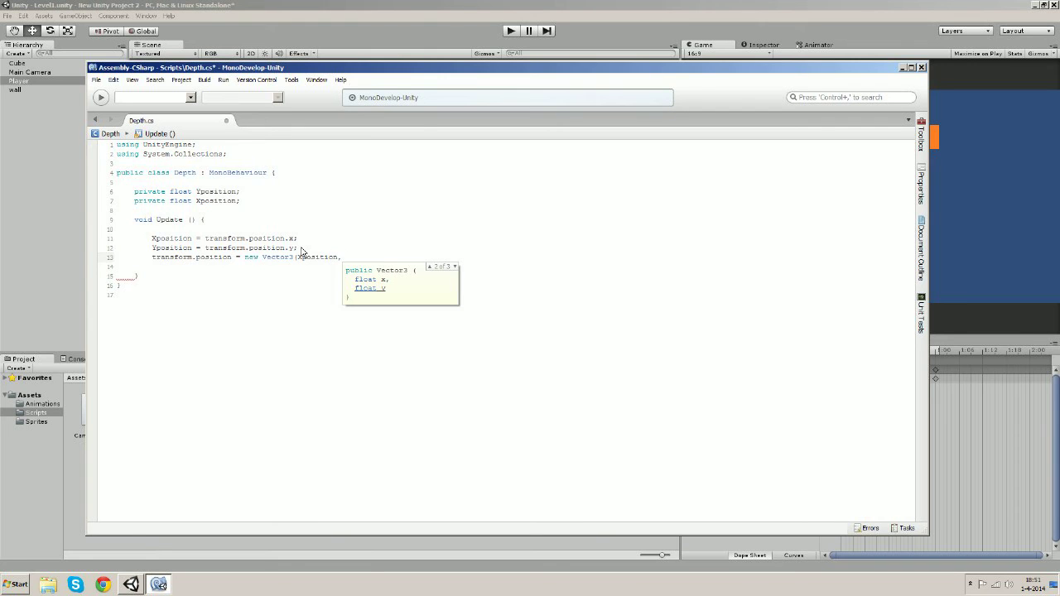
pyautogui.write('Yposit')
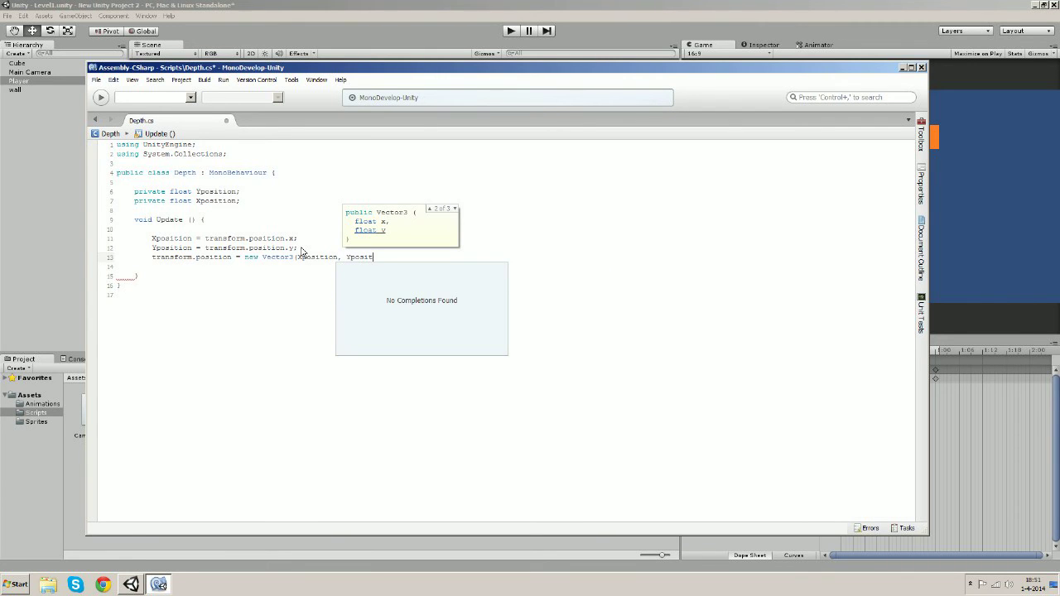
pyautogui.write('ion, ')
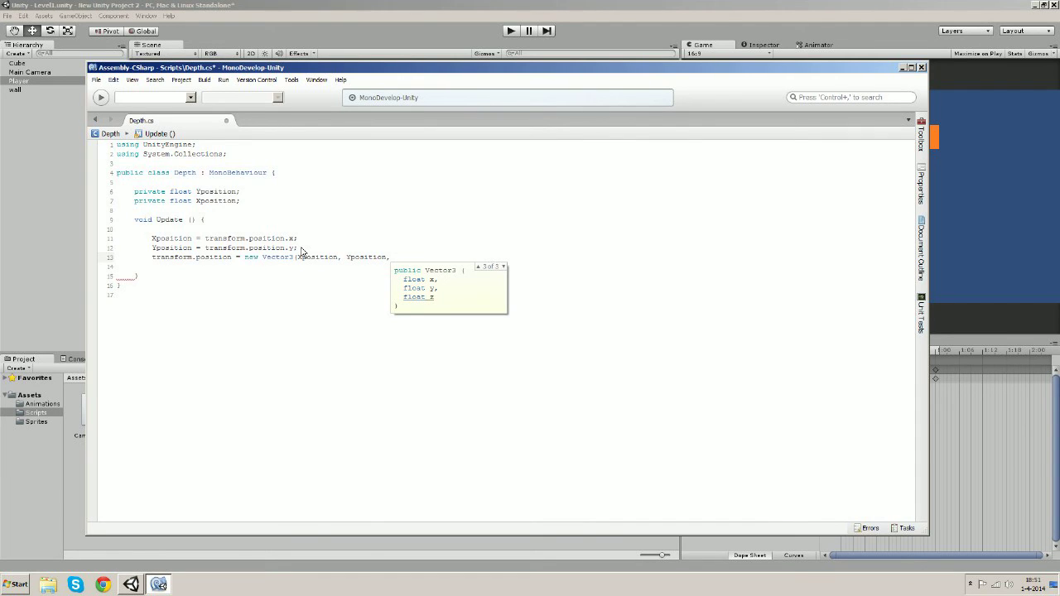
pyautogui.write('Yposition')
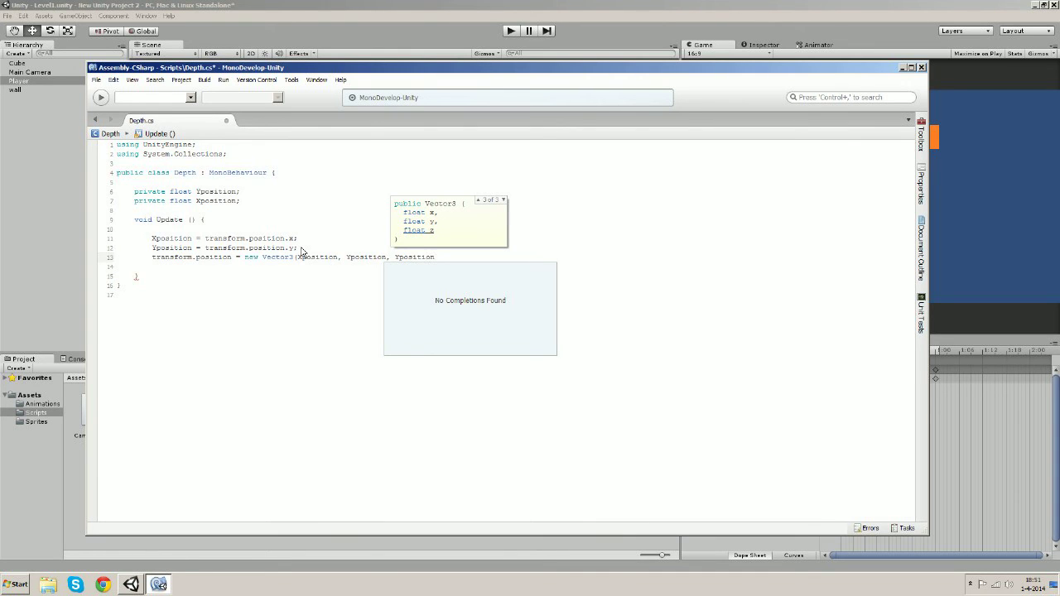
pyautogui.write(');')
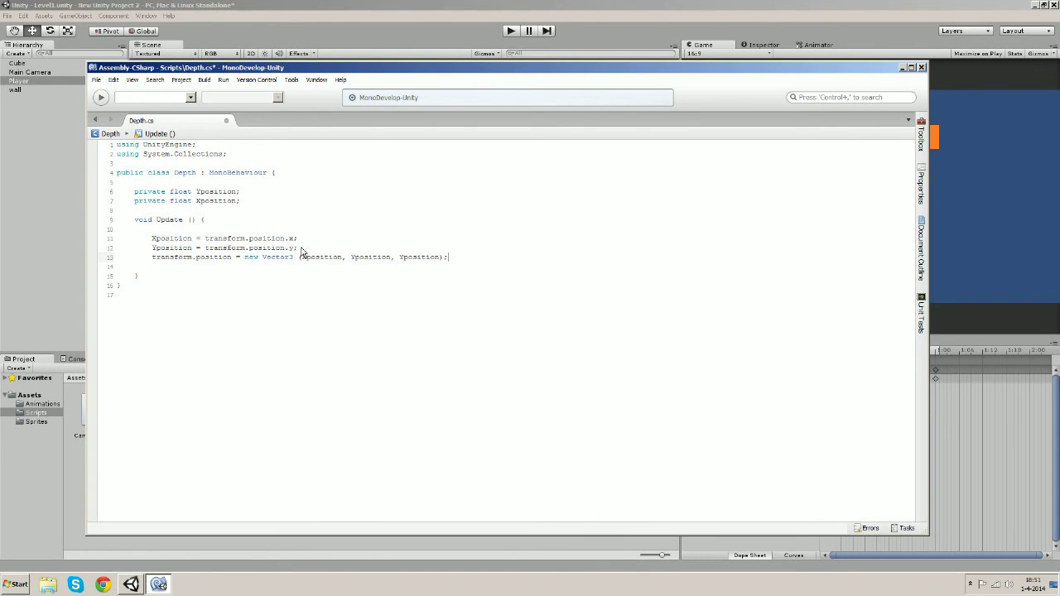
# - Save the Depth script and return to the Unity scene
pyautogui.click(96, 79)
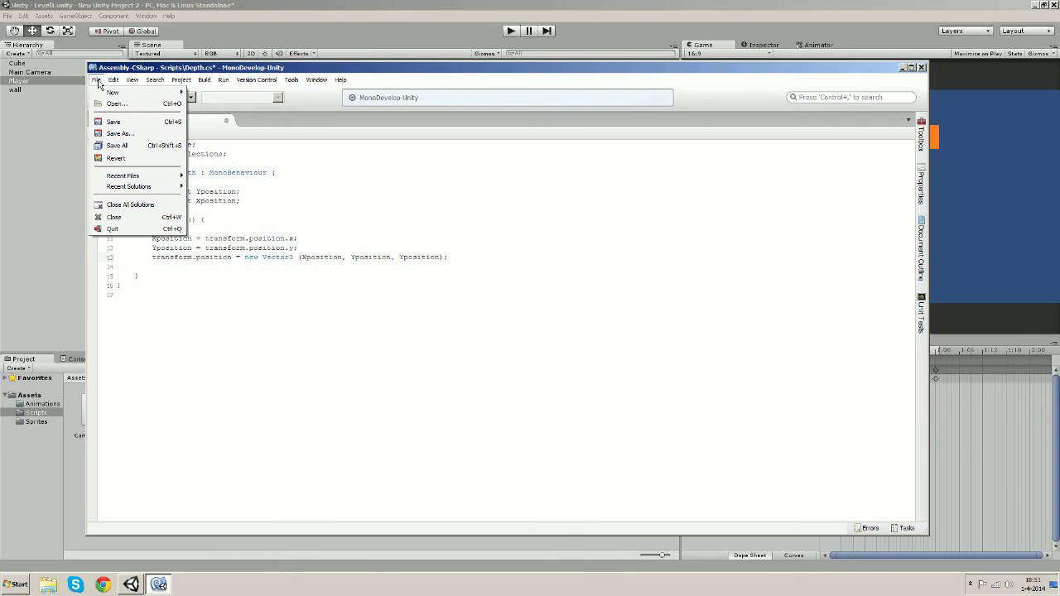
pyautogui.click(110, 124)
pyautogui.click(636, 49)
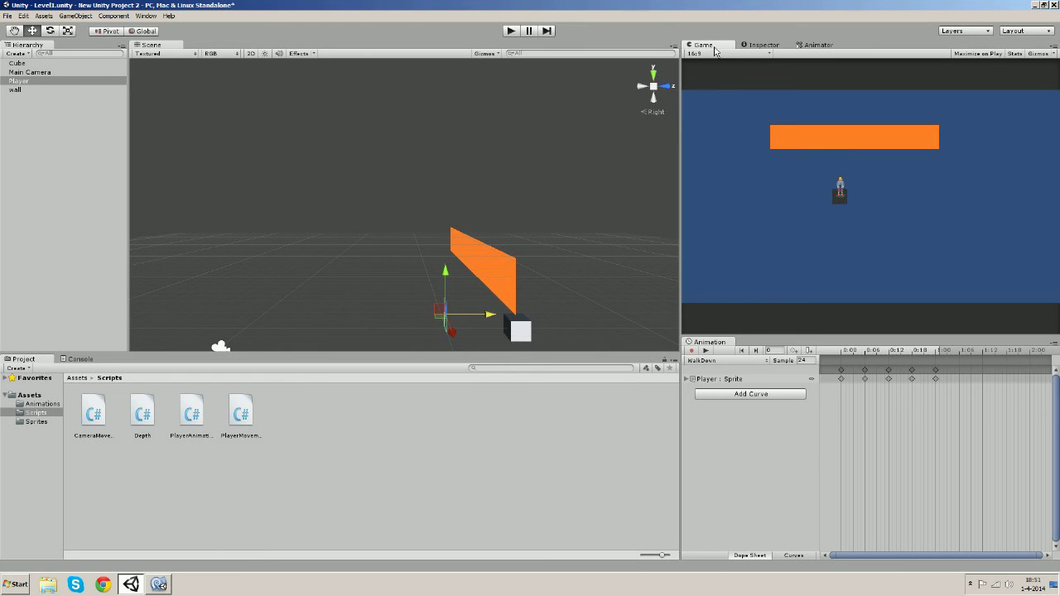
pyautogui.moveTo(464, 226); pyautogui.dragTo(404, 195, button='middle')
pyautogui.keyDown('alt'); pyautogui.moveTo(404, 199); pyautogui.dragTo(421, 170); pyautogui.keyUp('alt')
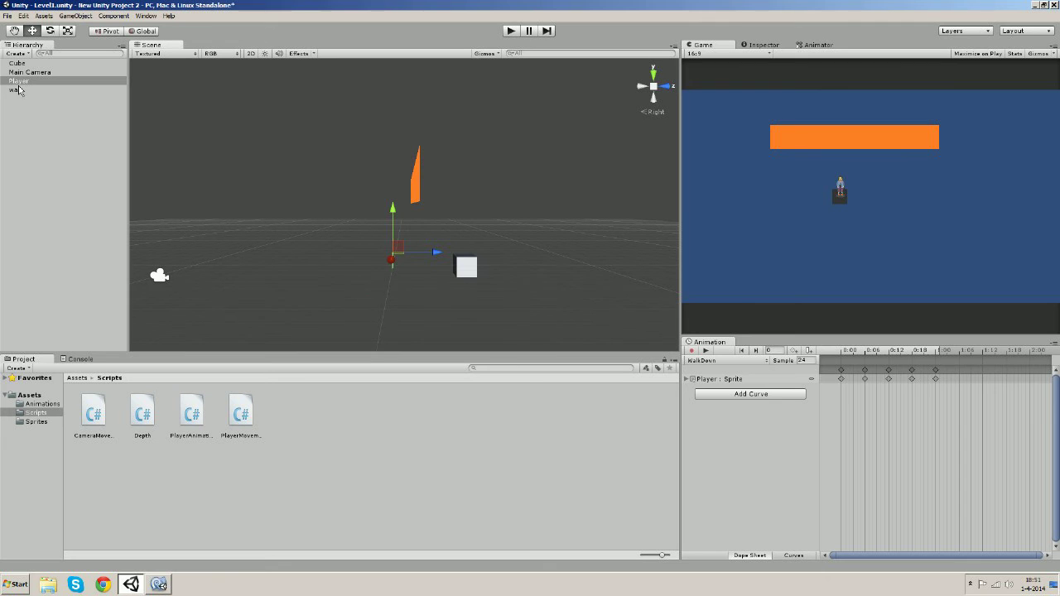
# - Add the Depth script as a component to the Player object
pyautogui.click(763, 44)
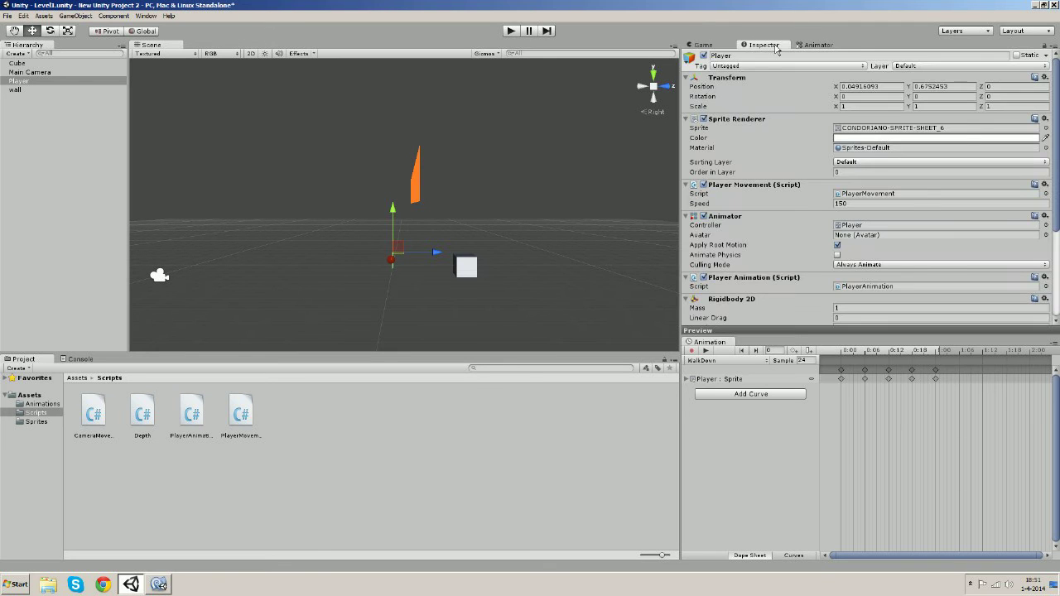
pyautogui.scroll(-5, 809, 219)
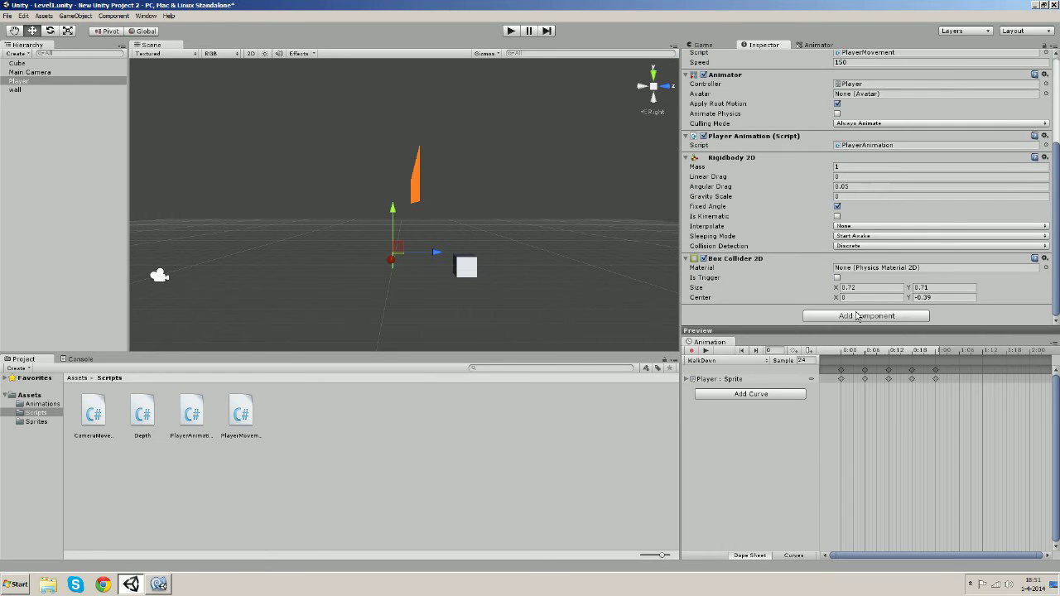
pyautogui.click(860, 315)
pyautogui.click(829, 453)
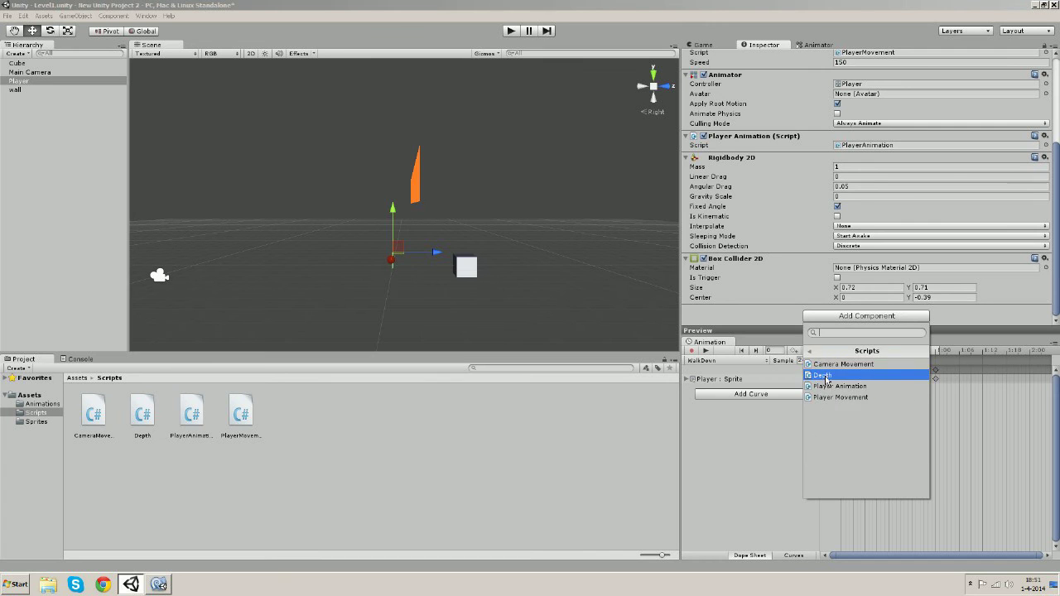
pyautogui.click(825, 377)
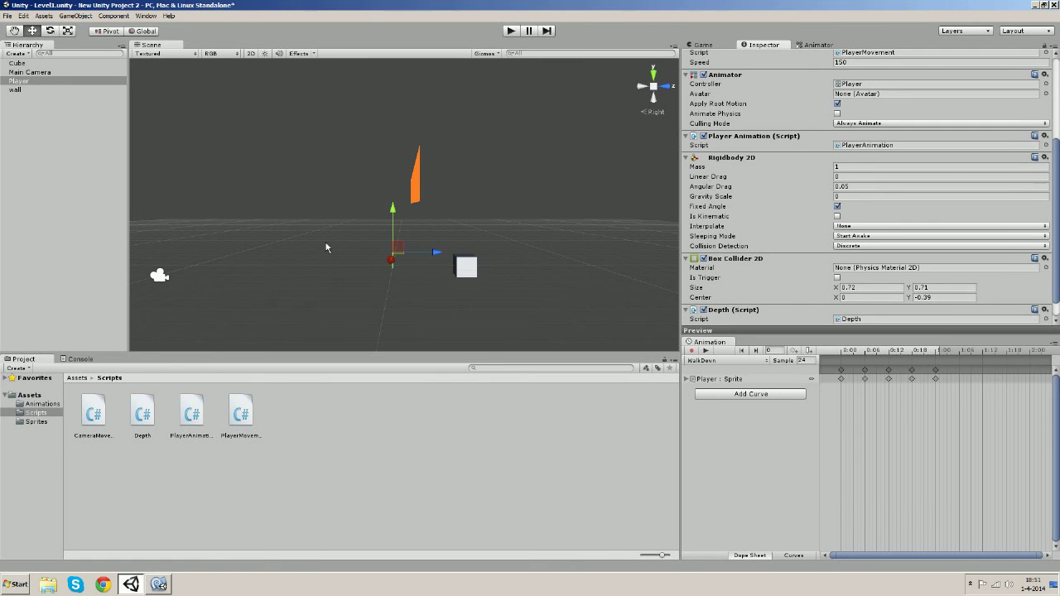
# - Add the Depth script as a component to the wall object
pyautogui.click(22, 63)
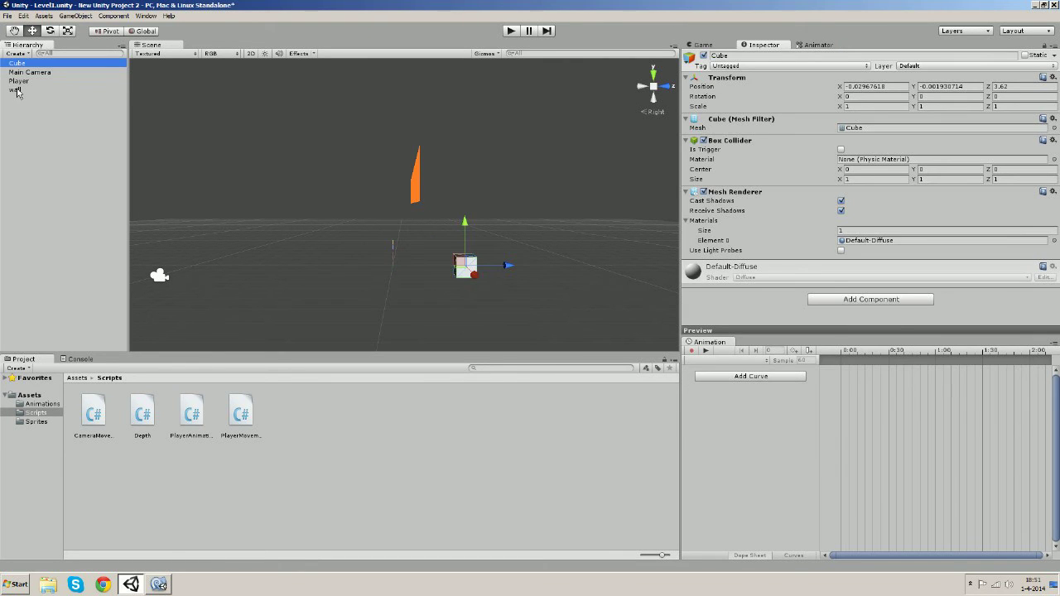
pyautogui.click(16, 91)
pyautogui.scroll(-2, 776, 274)
pyautogui.click(811, 317)
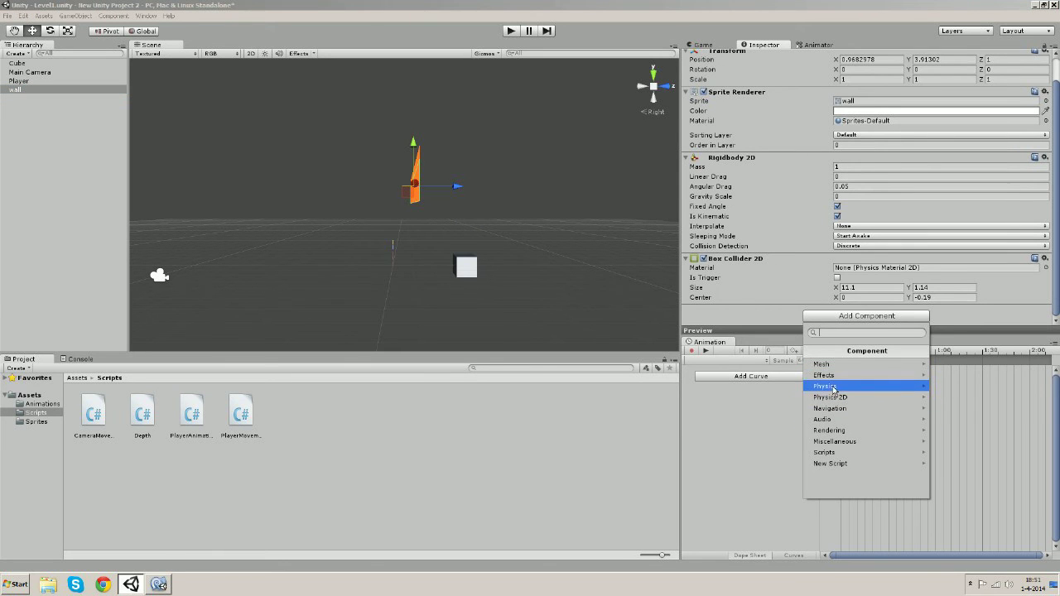
pyautogui.click(828, 452)
pyautogui.click(829, 380)
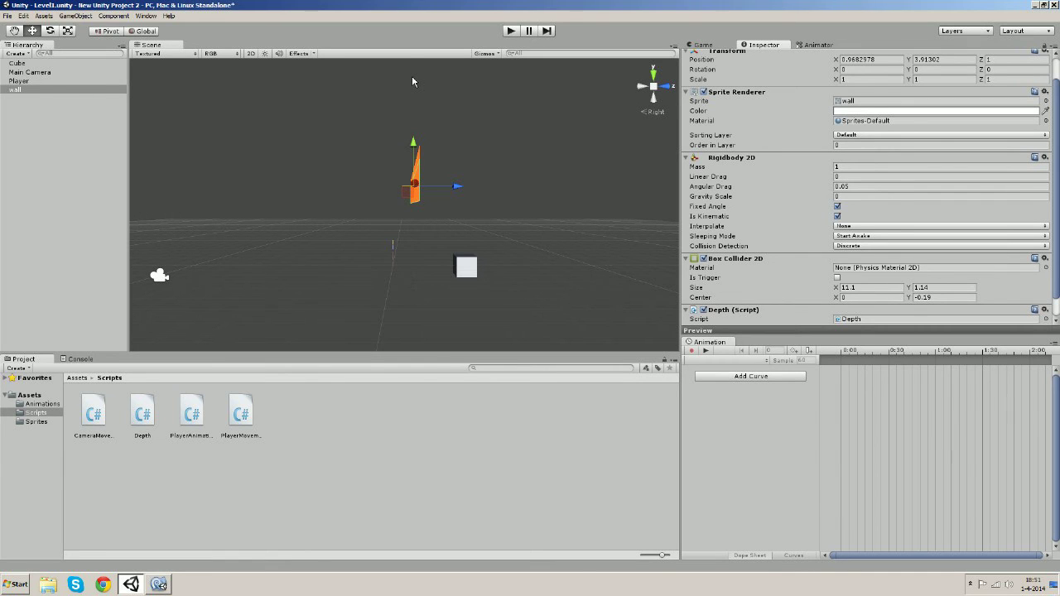
# - Run the game with the scene seen from the side and walk the player up to the front of the wall
pyautogui.click(703, 46)
pyautogui.click(511, 30)
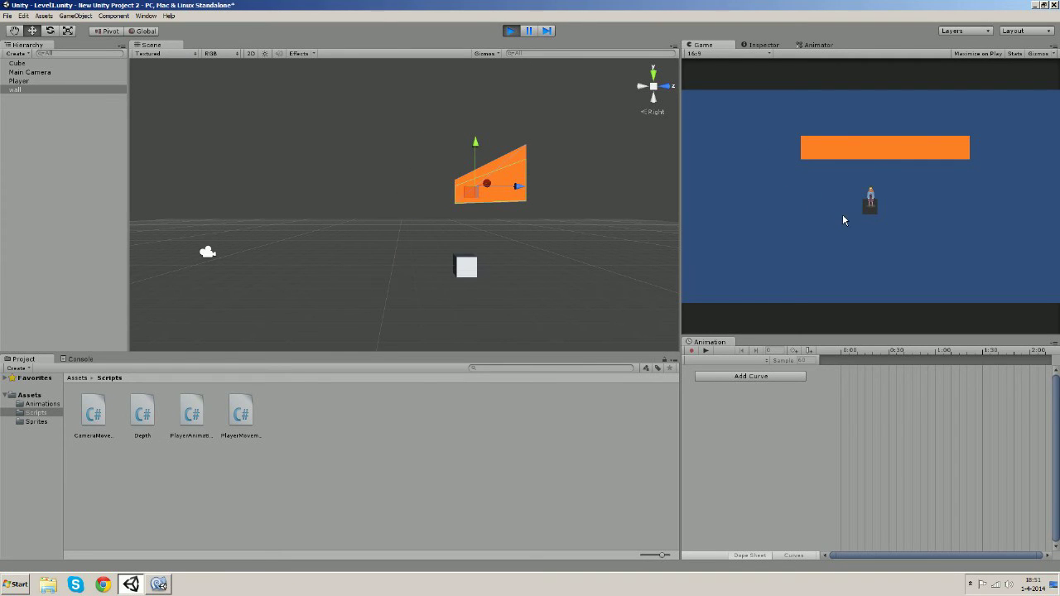
pyautogui.keyDown('alt'); pyautogui.moveTo(662, 231); pyautogui.dragTo(568, 258); pyautogui.keyUp('alt')
pyautogui.moveTo(568, 252); pyautogui.dragTo(570, 253, button='middle')
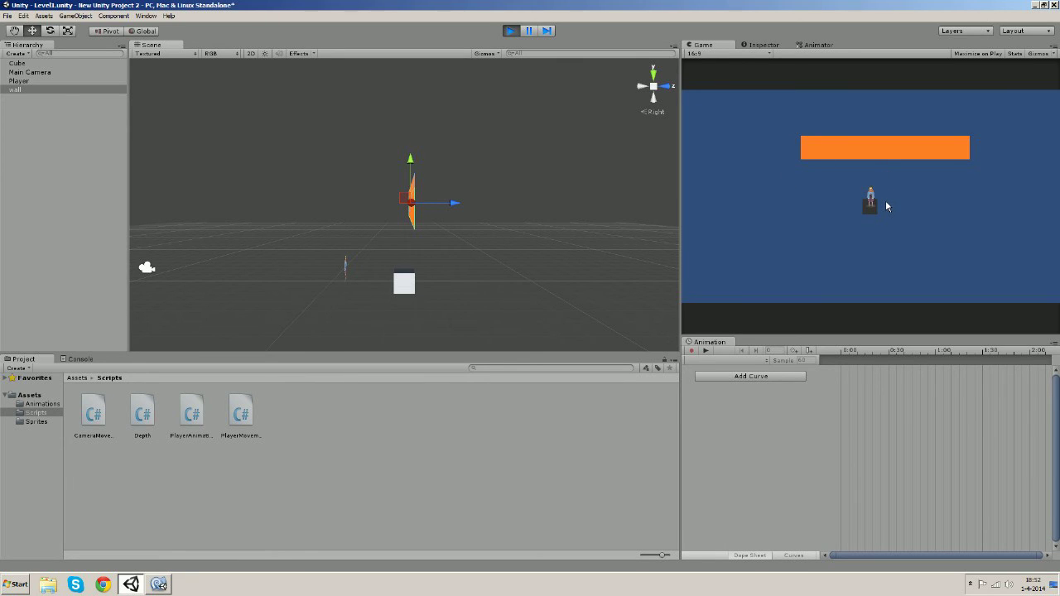
pyautogui.press('a')
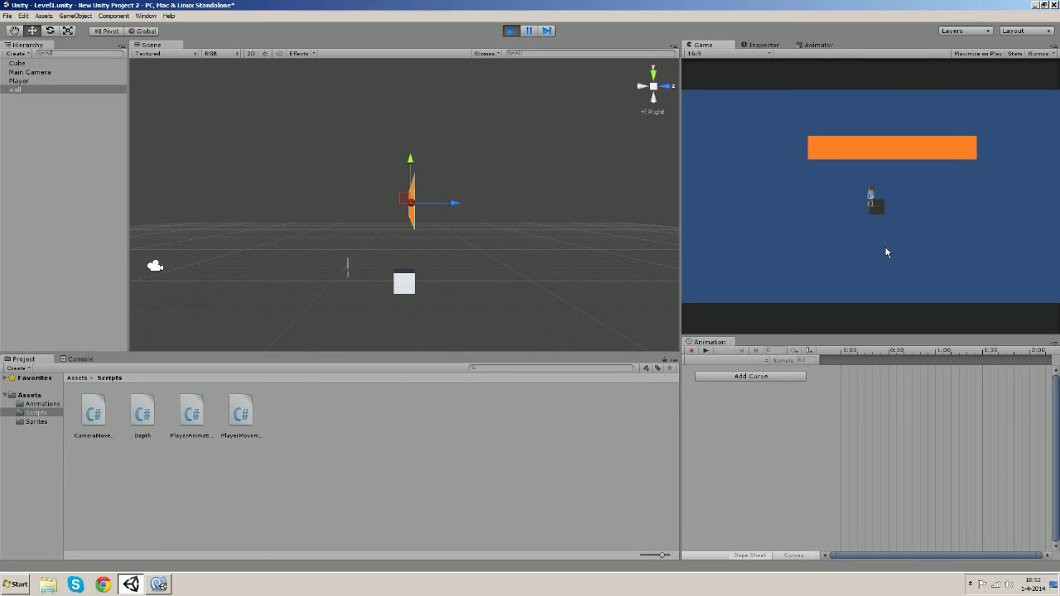
pyautogui.press('w')
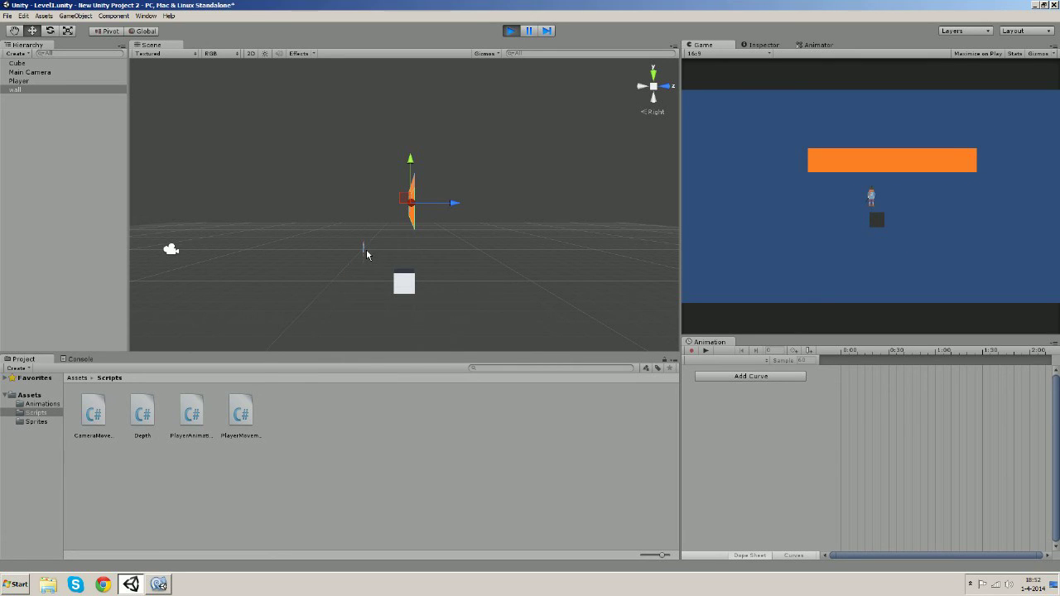
pyautogui.press('space')
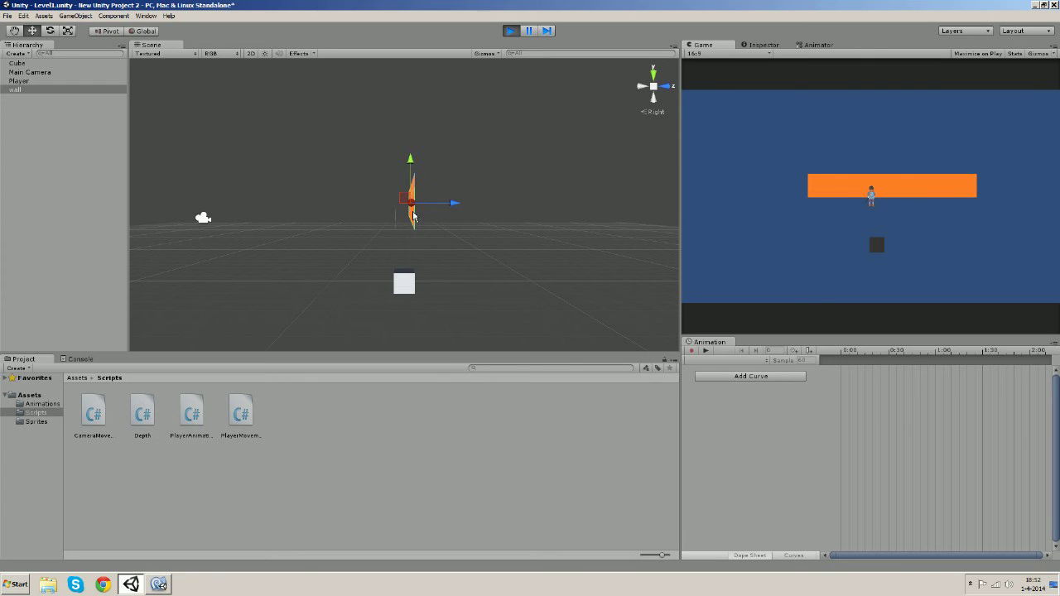
# - Walk the player around the wall's left end and over to its far side to check the depth change
pyautogui.click(739, 262)
pyautogui.press('a')
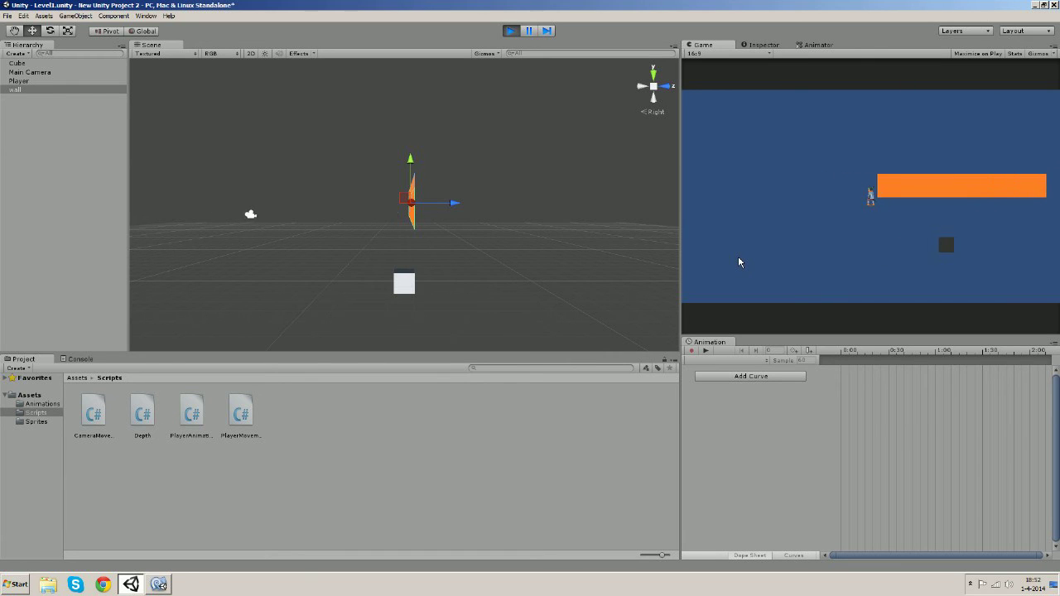
pyautogui.press('w')
pyautogui.press('d')
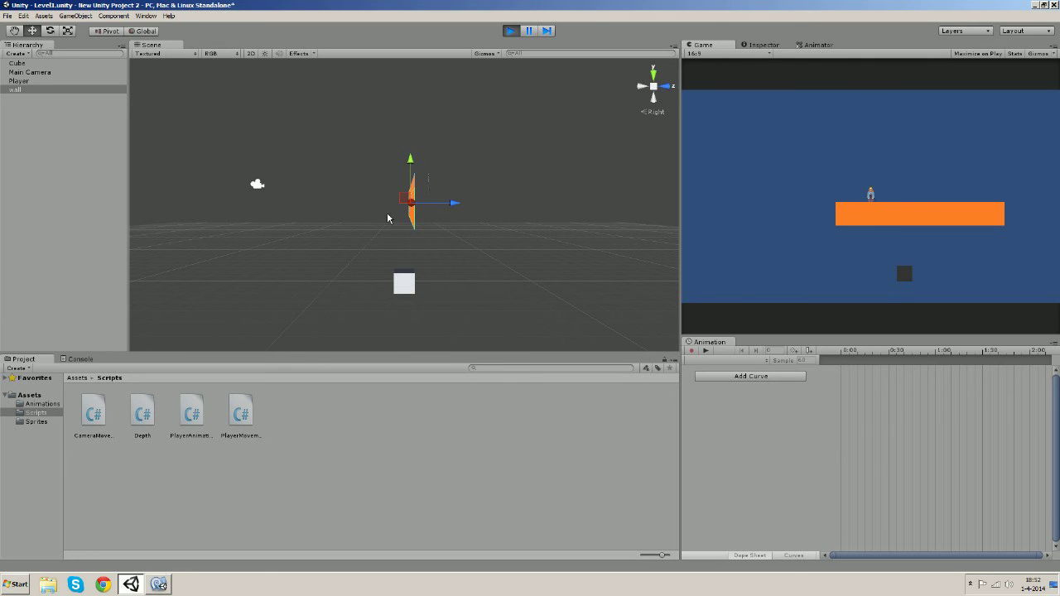
pyautogui.press('w')
pyautogui.press('a')
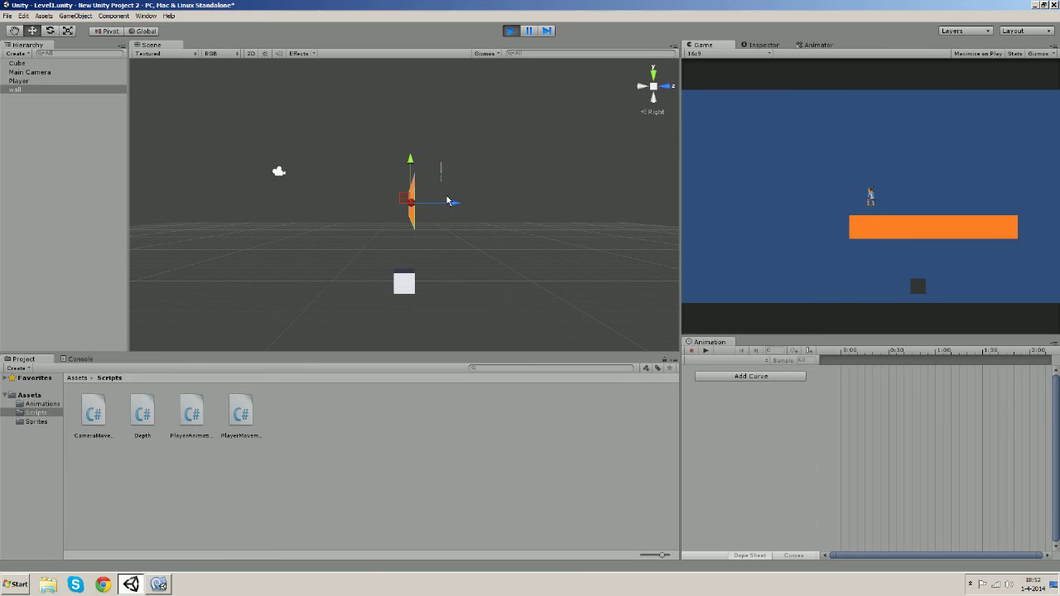
# - Move the player repeatedly up and down past the wall's left end to compare its depth with the wall's, and stop the game
pyautogui.press('s')
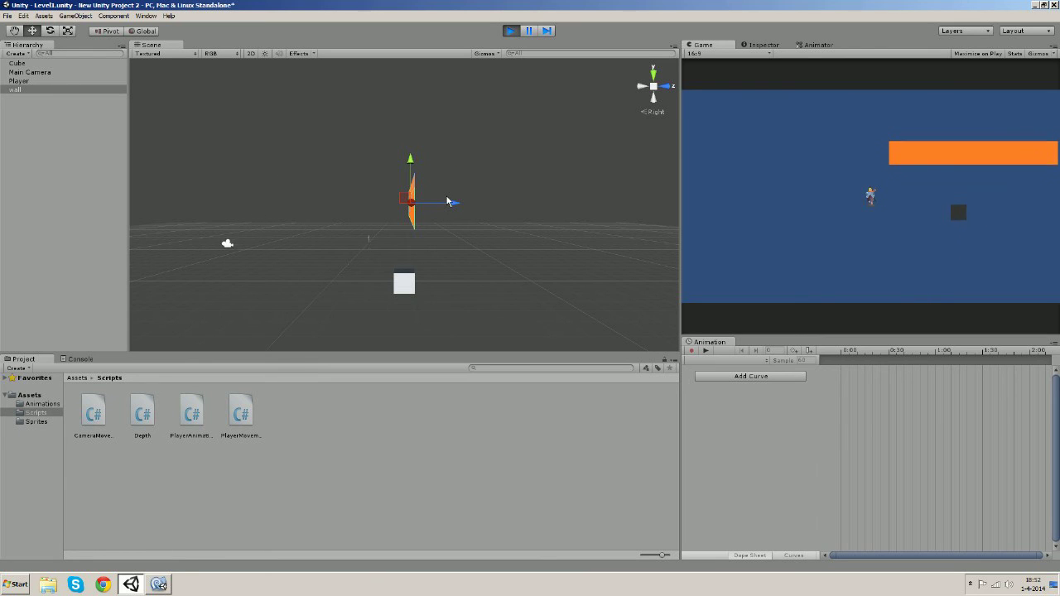
pyautogui.press('w')
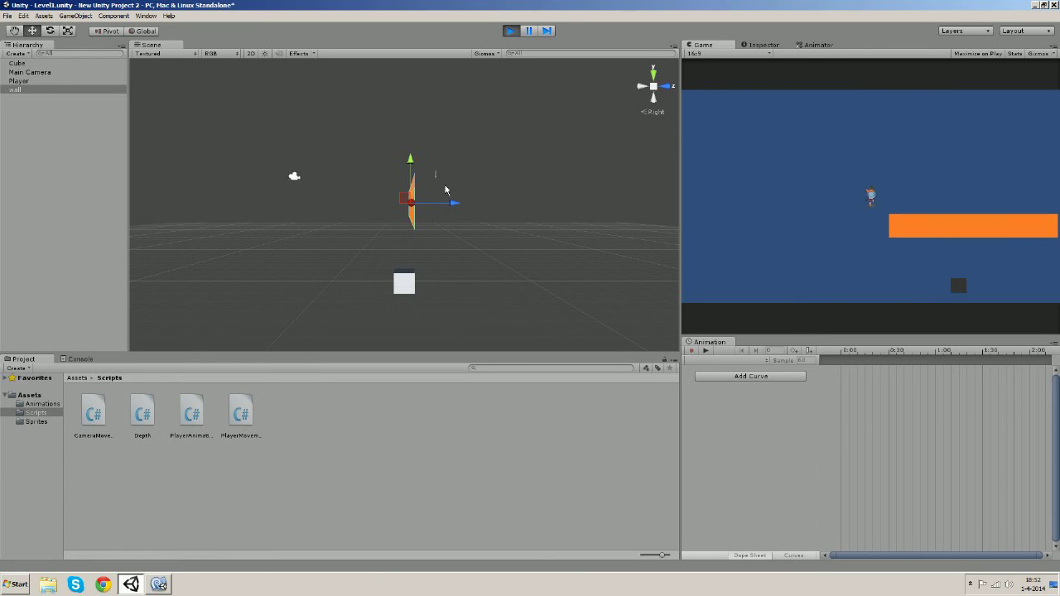
pyautogui.press('s')
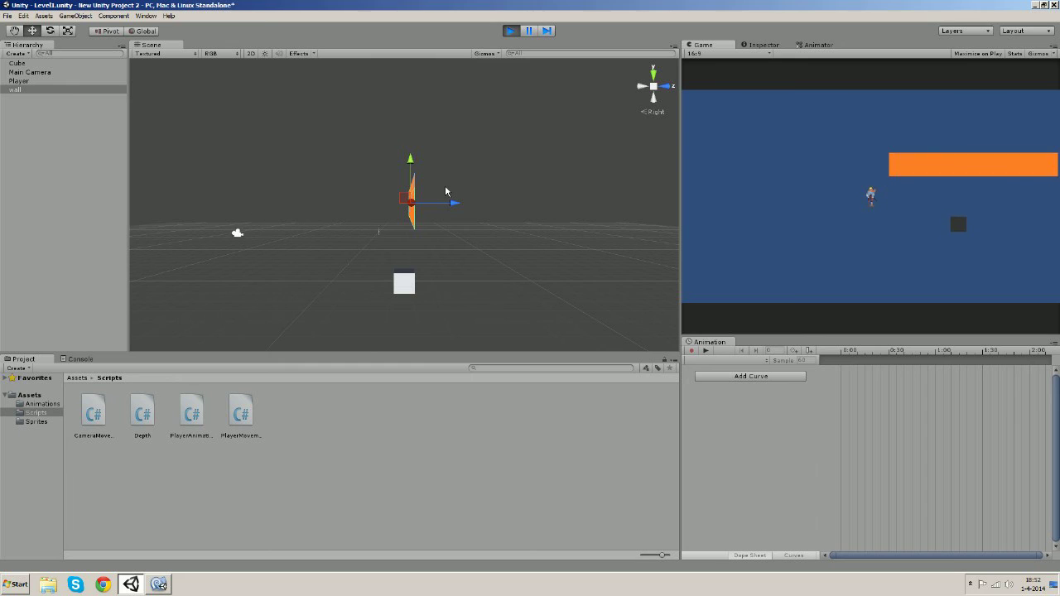
pyautogui.press('w')
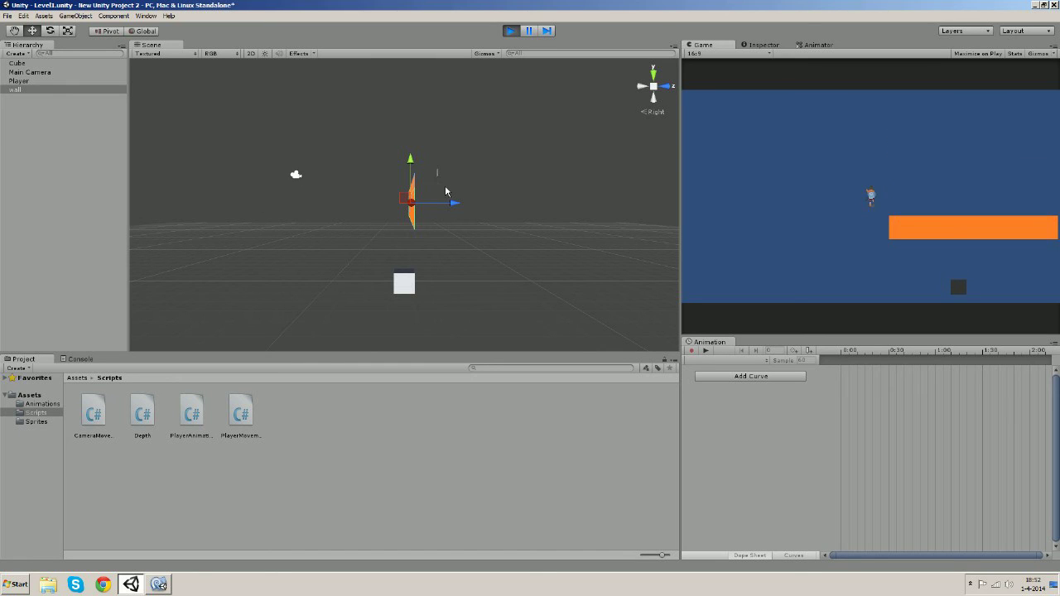
pyautogui.press('s')
pyautogui.press('space')
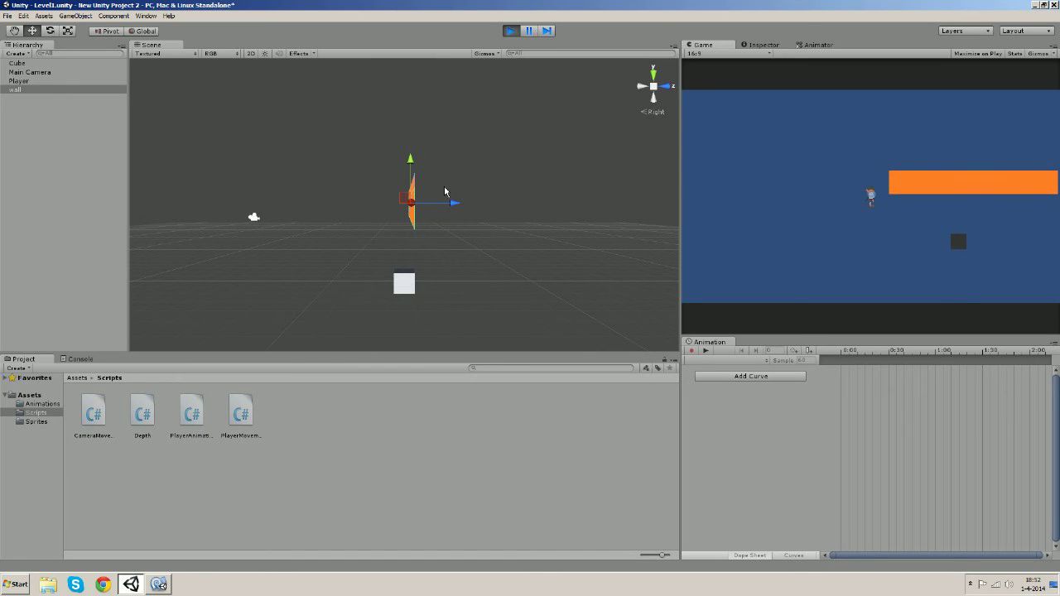
pyautogui.press('s')
pyautogui.press('d')
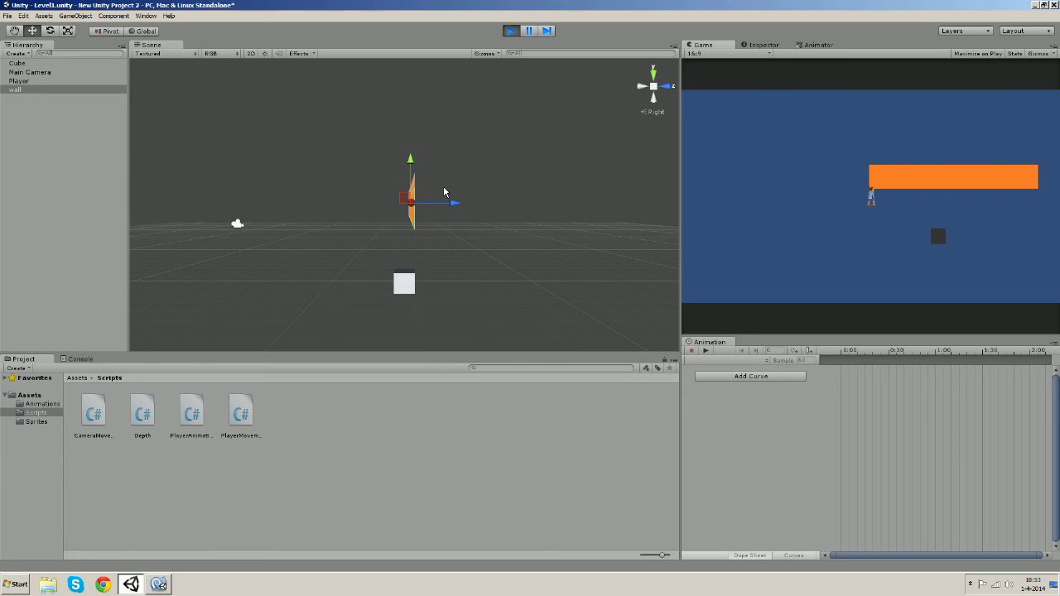
pyautogui.press('w')
pyautogui.press('s')
pyautogui.press('a')
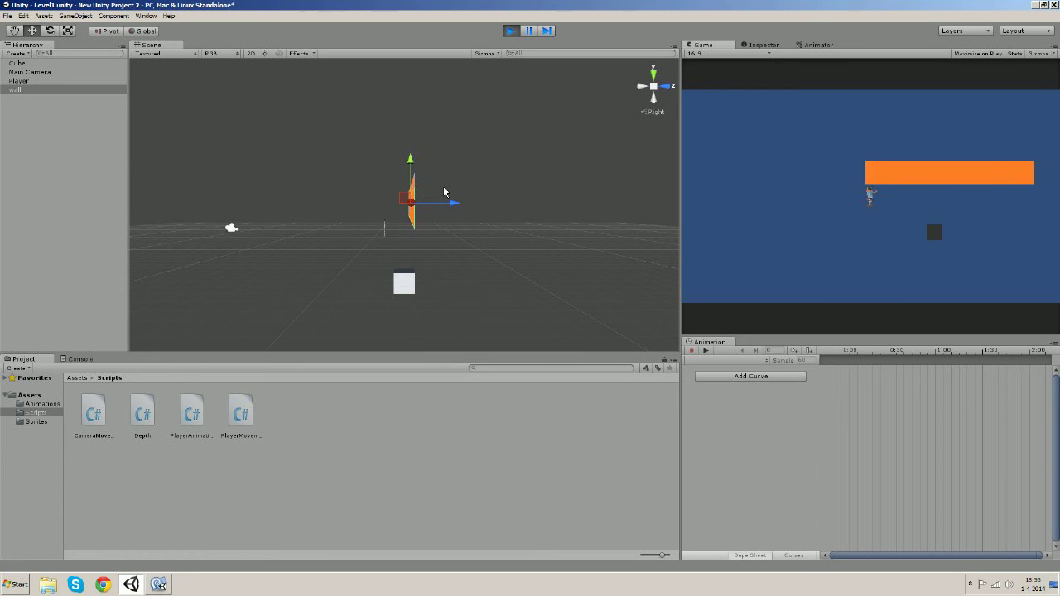
pyautogui.press('w')
pyautogui.press('d')
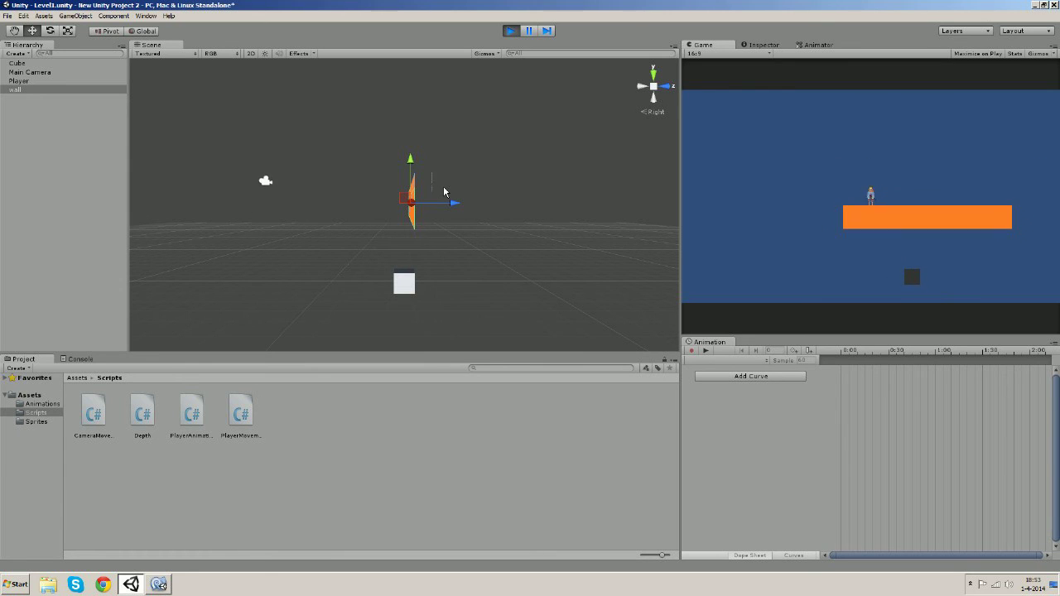
pyautogui.press('a')
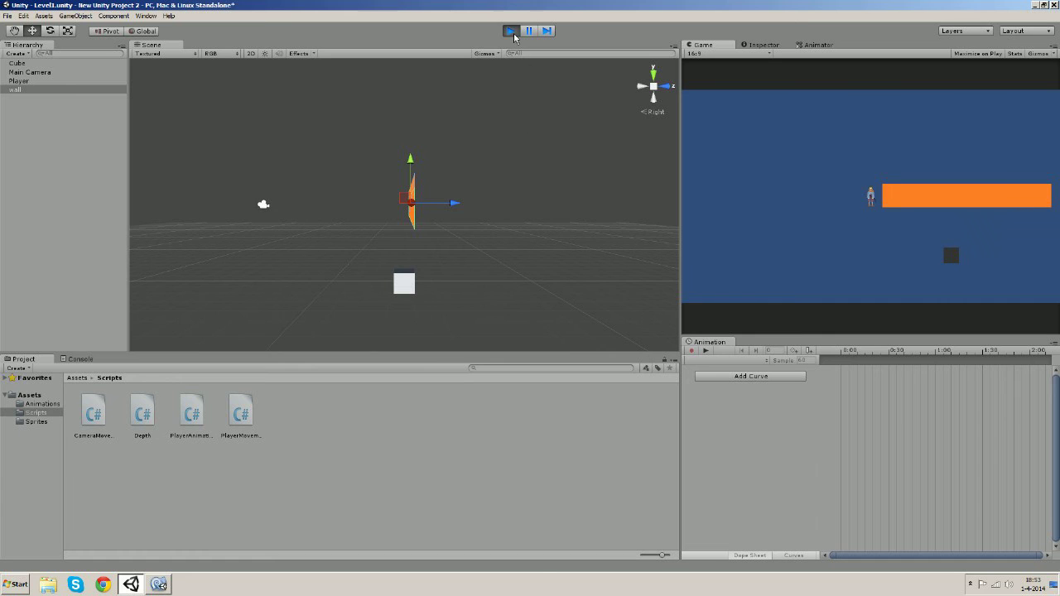
pyautogui.click(511, 32)
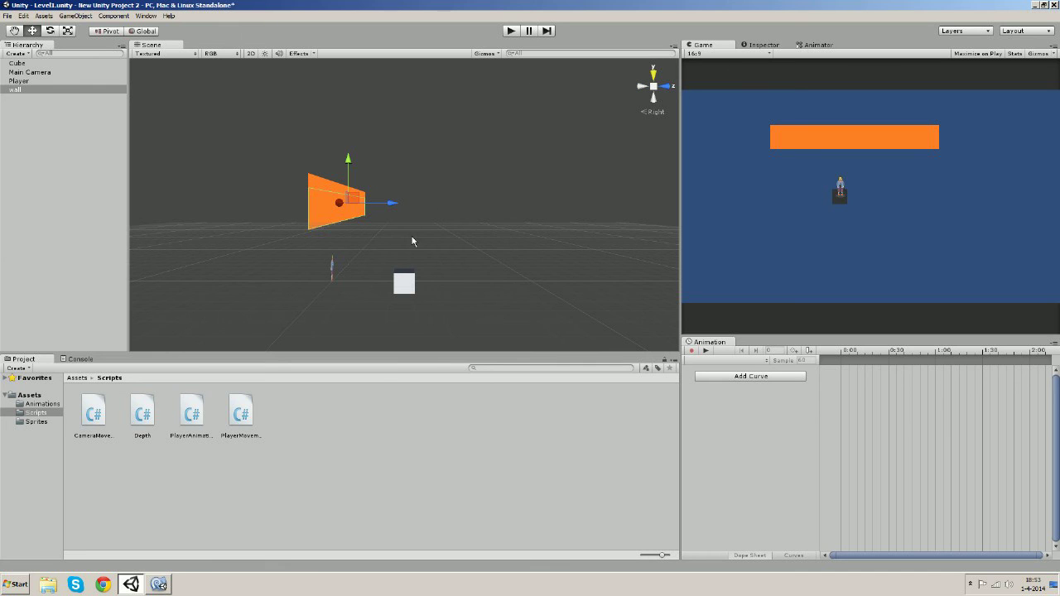
# - Switch the Scene view to 2D and enlarge the wall proportionally to a scale of about 1.61 in X and Y
pyautogui.keyDown('alt'); pyautogui.moveTo(411, 241); pyautogui.dragTo(499, 305); pyautogui.keyUp('alt')
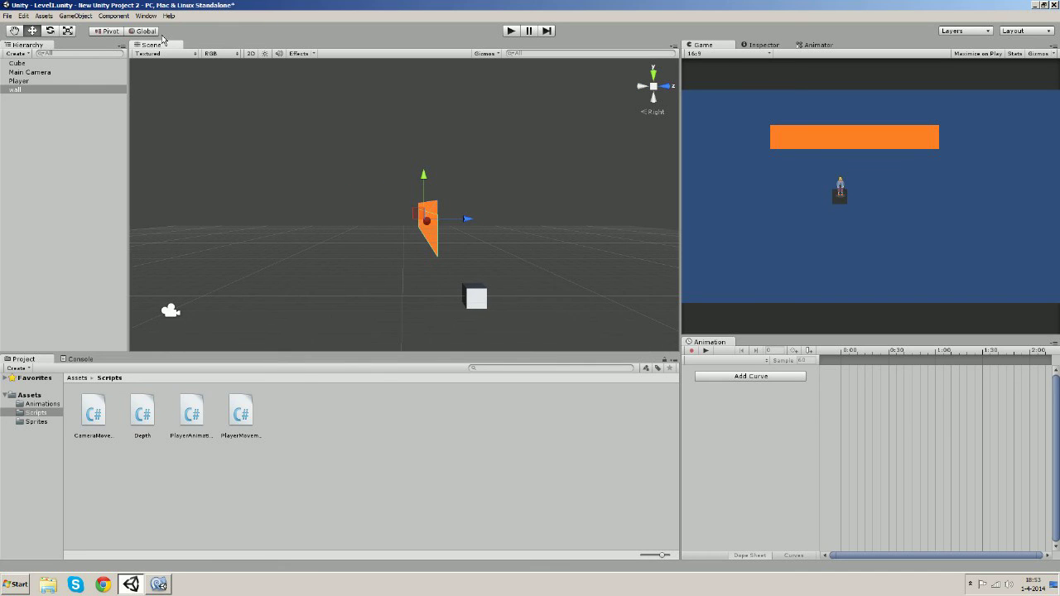
pyautogui.click(252, 53)
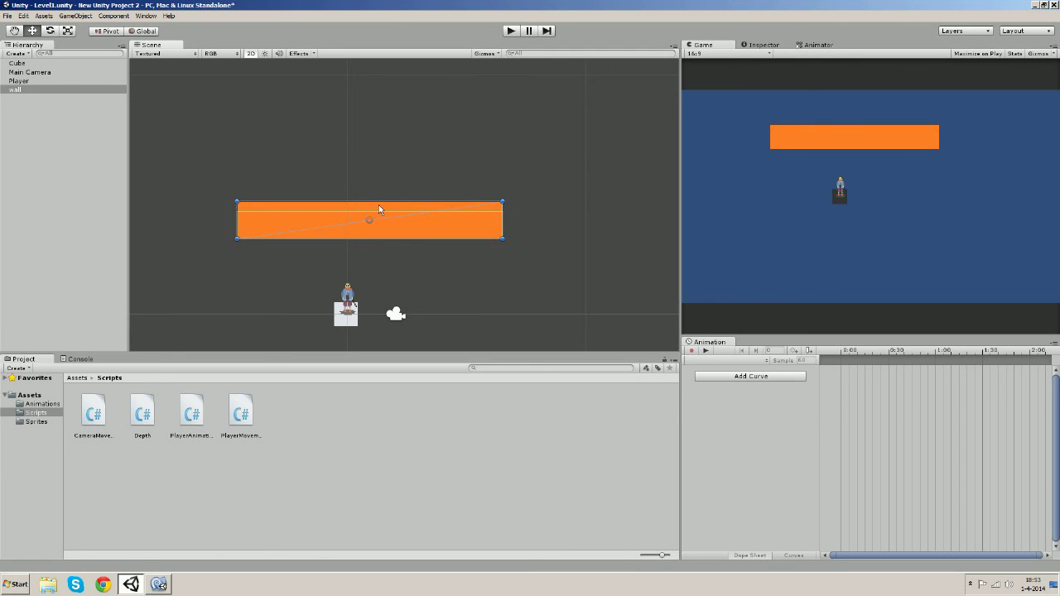
pyautogui.keyDown('shift'); pyautogui.moveTo(377, 201); pyautogui.dragTo(383, 184); pyautogui.keyUp('shift')
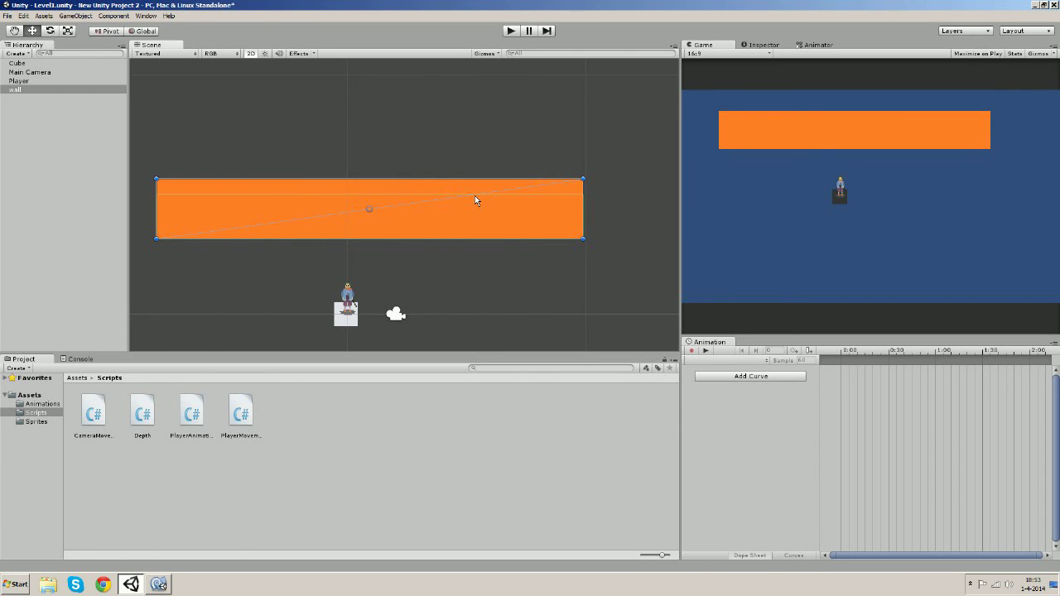
# - Set the wall's Box Collider 2D to a Y size of 0.52 and a Y center of -0.49
pyautogui.click(762, 44)
pyautogui.scroll(-1, 931, 288)
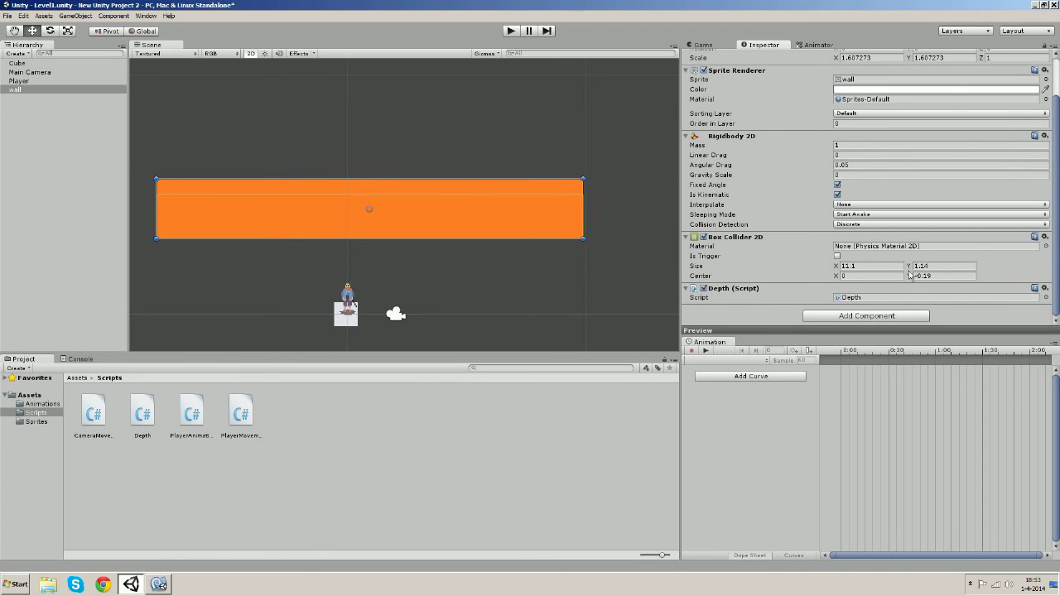
pyautogui.moveTo(910, 269); pyautogui.dragTo(901, 275)
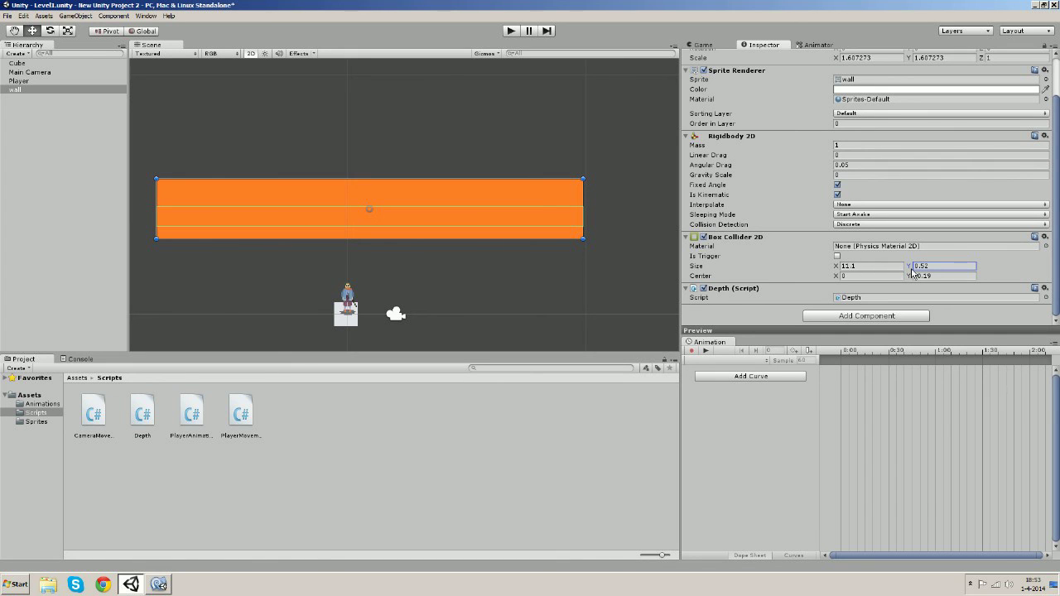
pyautogui.moveTo(908, 280); pyautogui.dragTo(903, 283)
# - Run the game, walk the player around the enlarged wall's left end to a spot hidden behind it, and stop the game
pyautogui.click(512, 31)
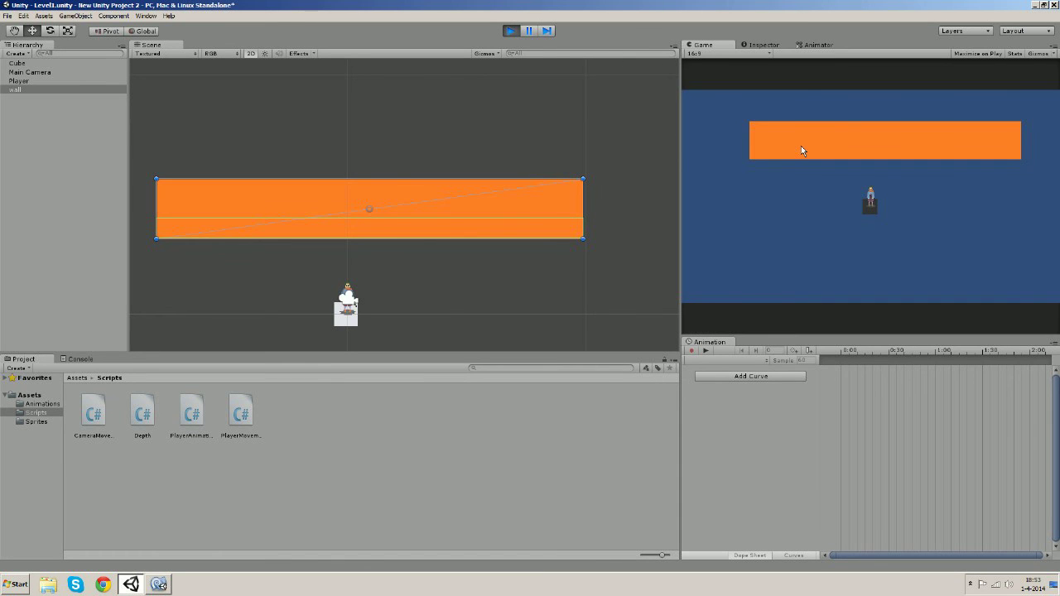
pyautogui.press('a')
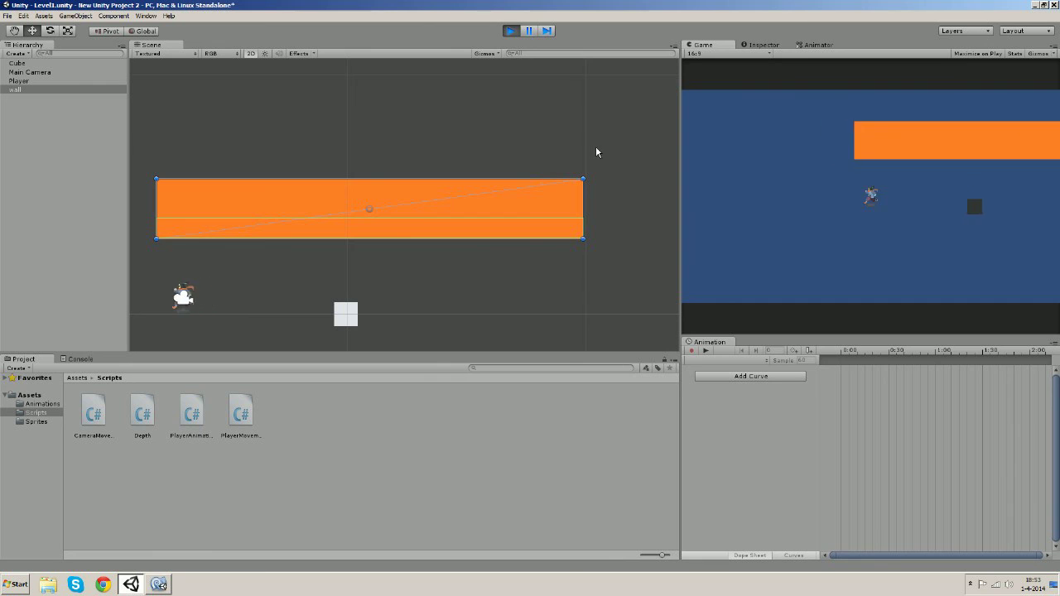
pyautogui.press('w')
pyautogui.press('Up')
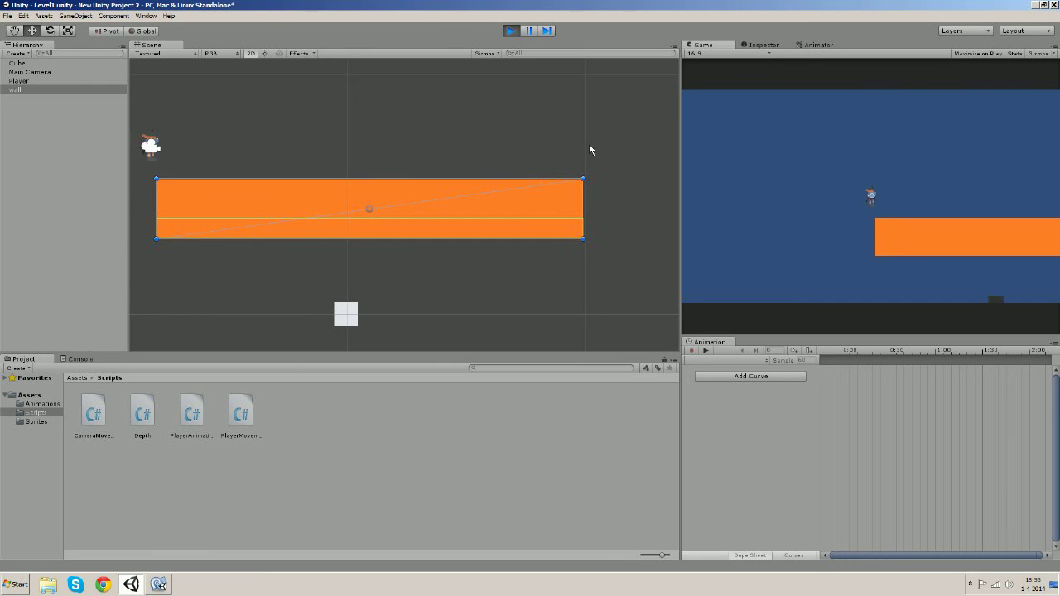
pyautogui.press('d')
pyautogui.press('s')
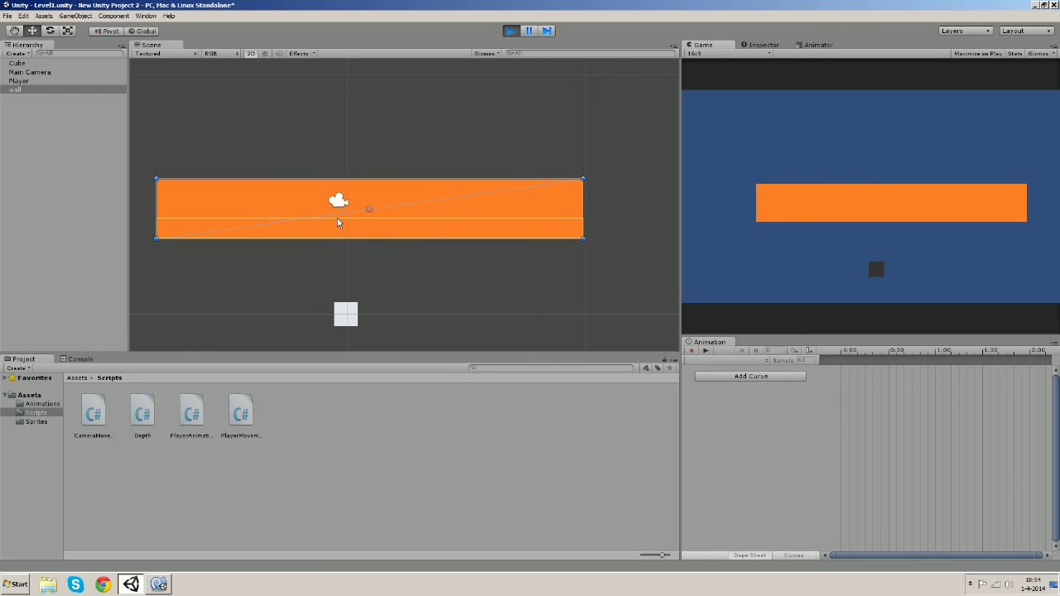
pyautogui.click(512, 32)
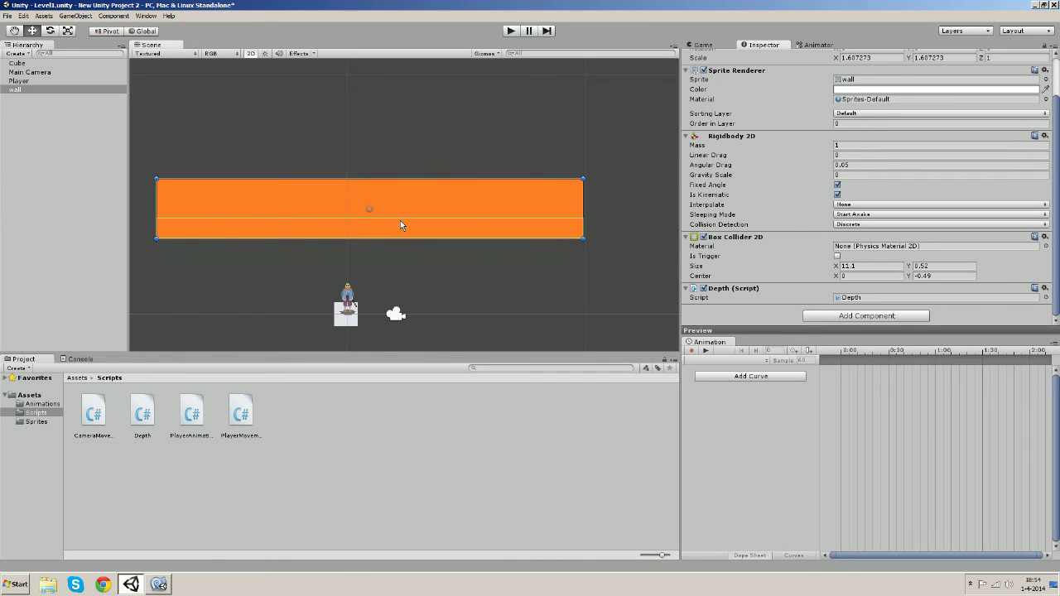
# - Enlarge the wall proportionally to a scale of about 1.71 and set its Box Collider 2D Y size to 0.13 and Y center to -0.7
pyautogui.keyDown('shift'); pyautogui.moveTo(414, 177); pyautogui.dragTo(418, 154); pyautogui.keyUp('shift')
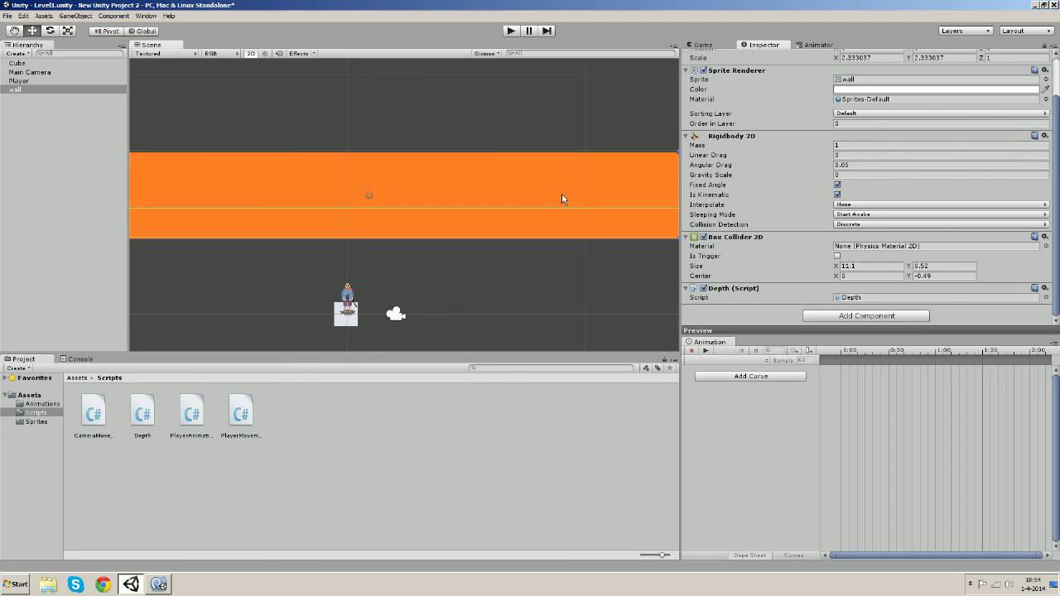
pyautogui.keyDown('shift'); pyautogui.moveTo(504, 153); pyautogui.dragTo(498, 177); pyautogui.keyUp('shift')
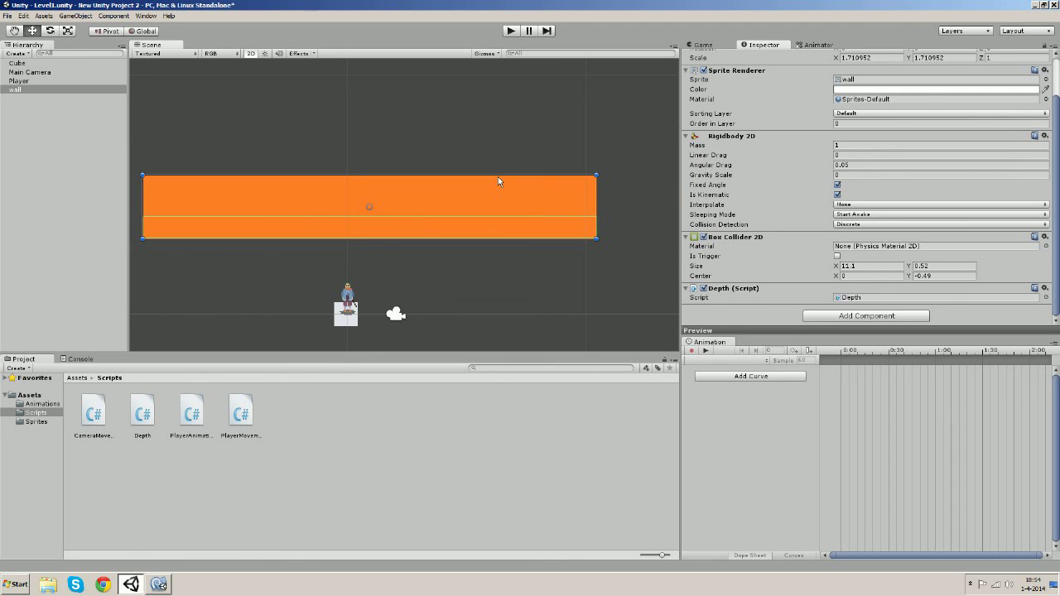
pyautogui.moveTo(910, 265); pyautogui.dragTo(904, 284)
pyautogui.click(912, 279)
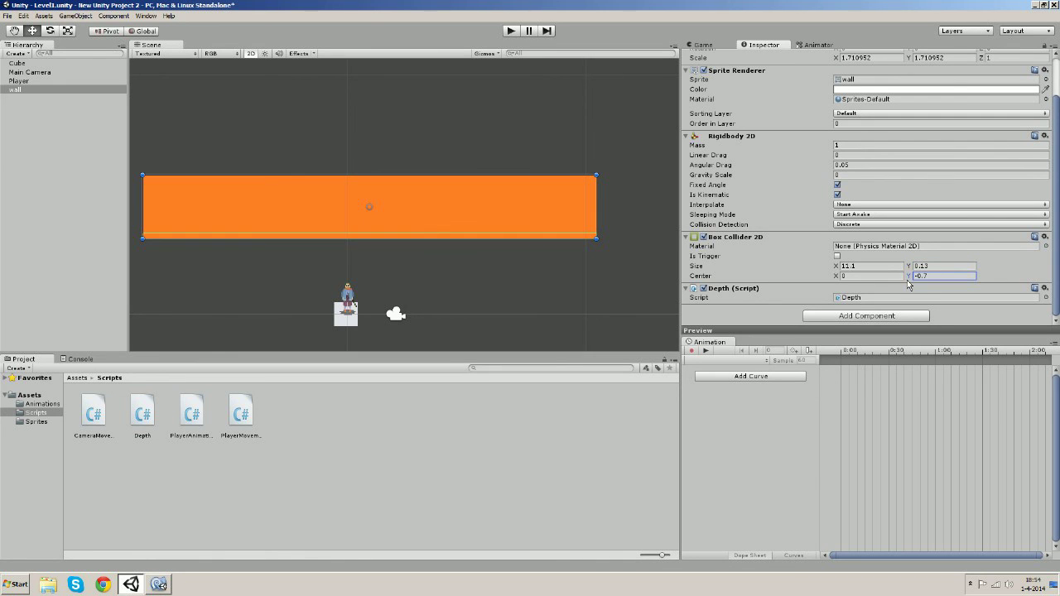
# - Run the game and walk the player around the wall's left end to a spot above the thin collider, overlapping the wall
pyautogui.click(513, 31)
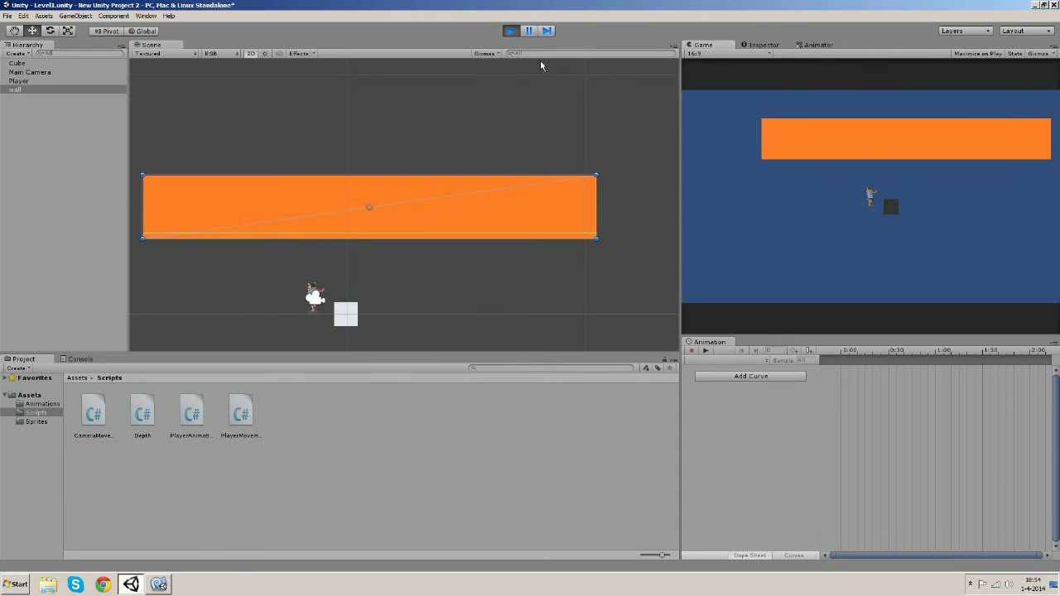
pyautogui.press('Left')
pyautogui.press('Up')
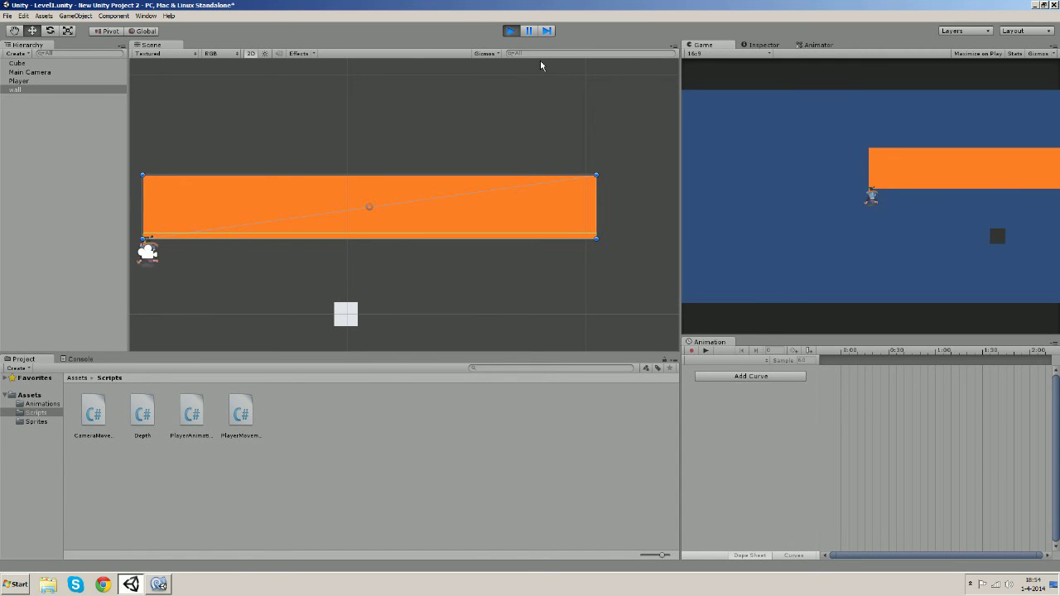
pyautogui.press('Right')
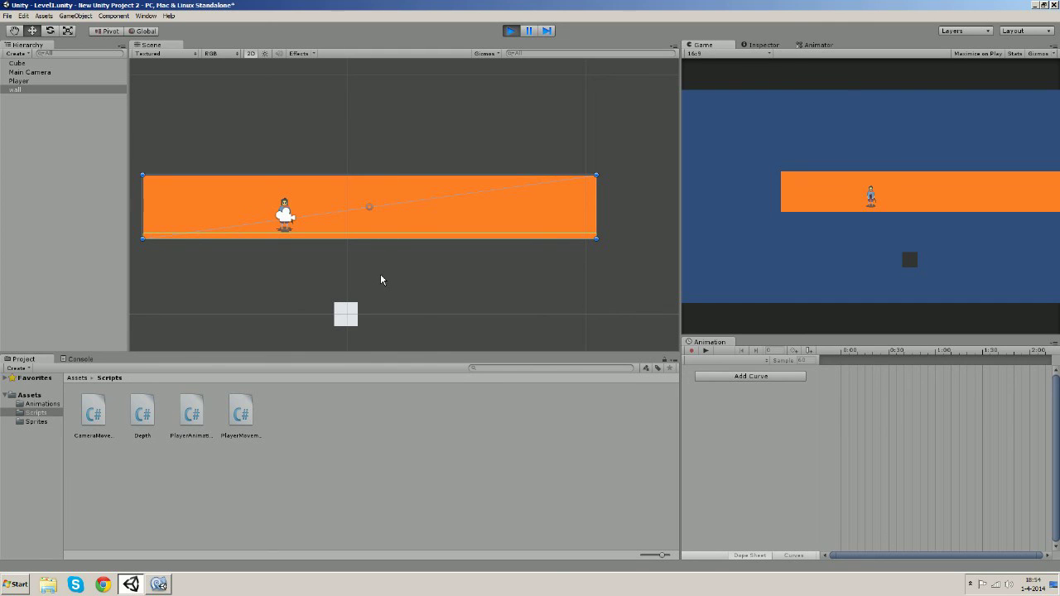
# - Compare the player's and wall's depth from the side in 3D while moving the player upward, stop the game, and return the Scene view to 2D
pyautogui.click(251, 55)
pyautogui.moveTo(578, 260); pyautogui.dragTo(493, 257, button='middle')
pyautogui.keyDown('alt'); pyautogui.moveTo(494, 260); pyautogui.dragTo(417, 265); pyautogui.keyUp('alt')
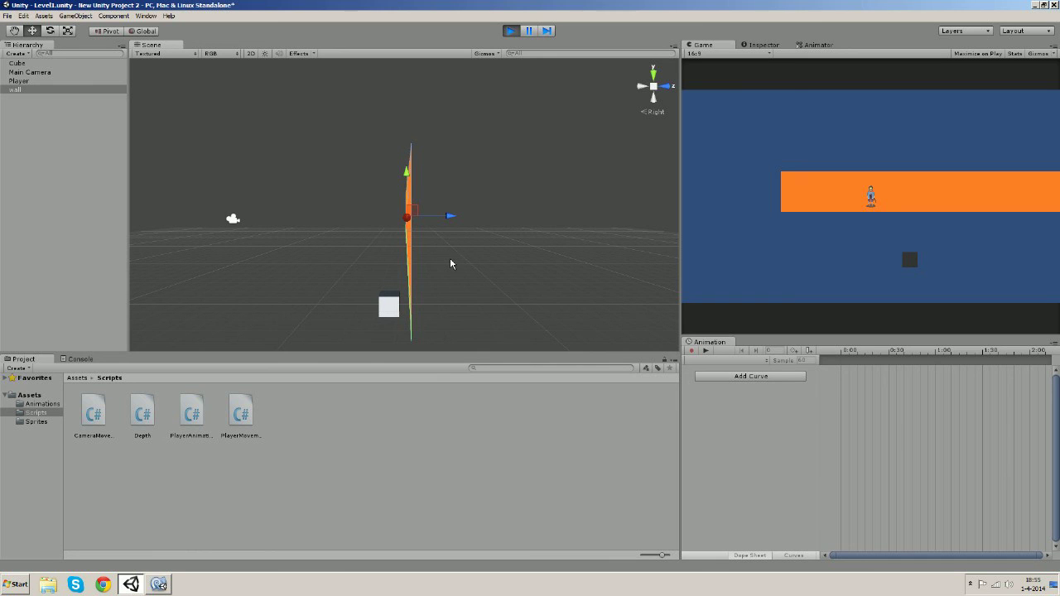
pyautogui.click(889, 231)
pyautogui.press('w')
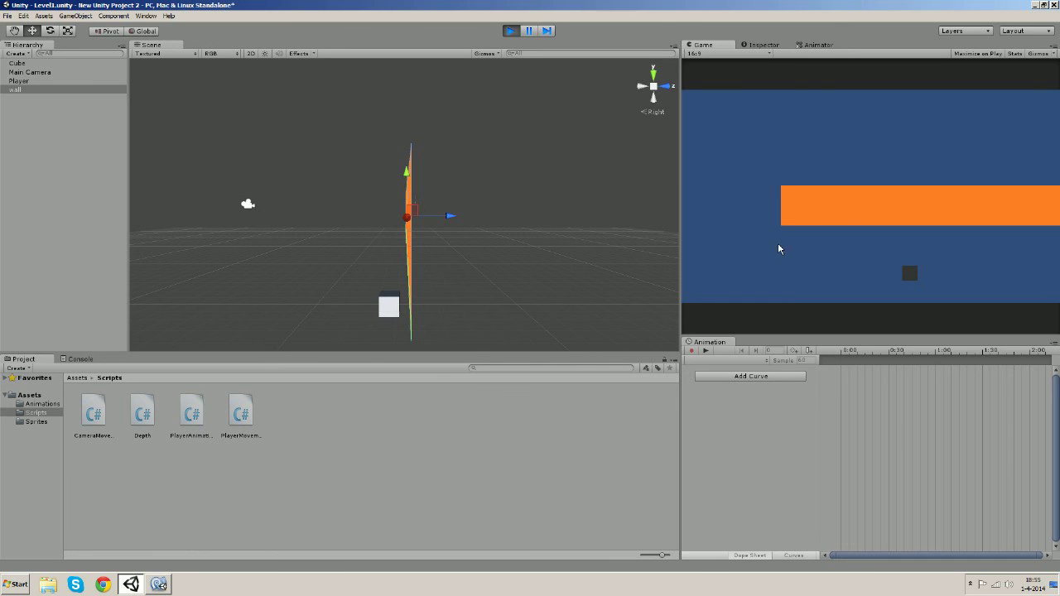
pyautogui.click(510, 32)
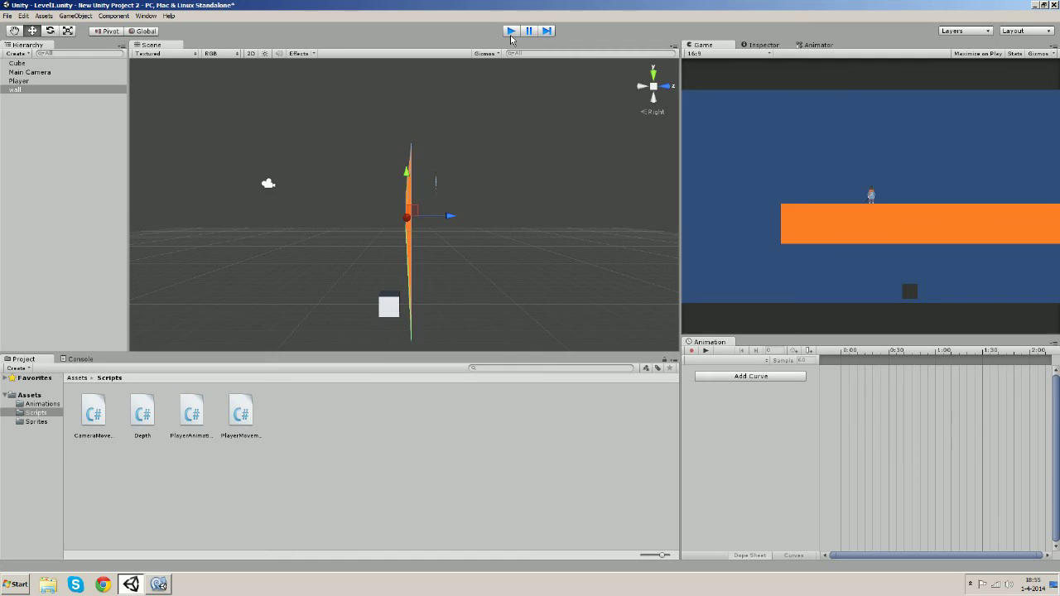
pyautogui.click(251, 53)
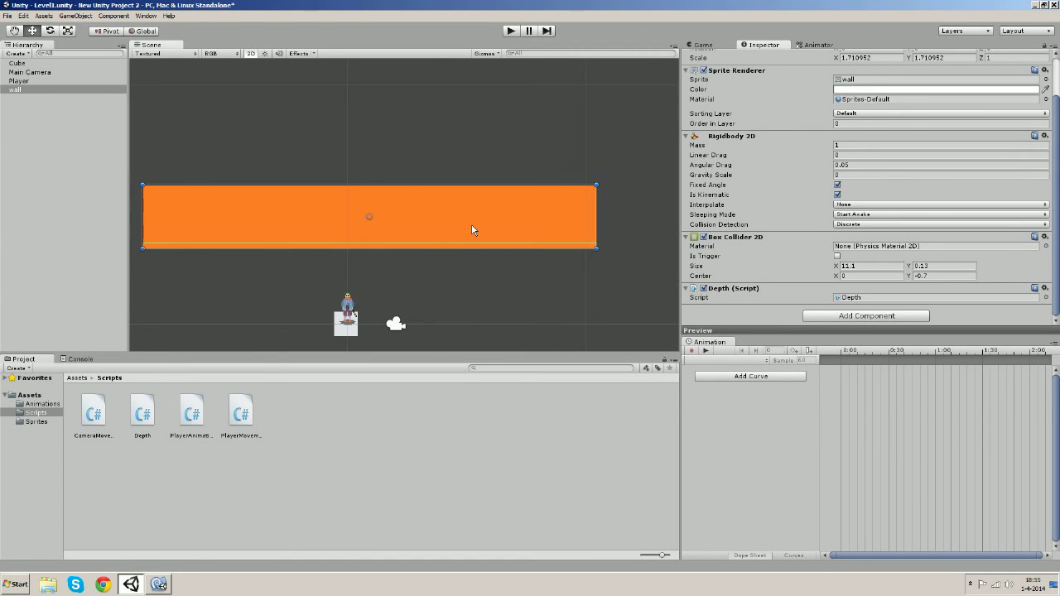